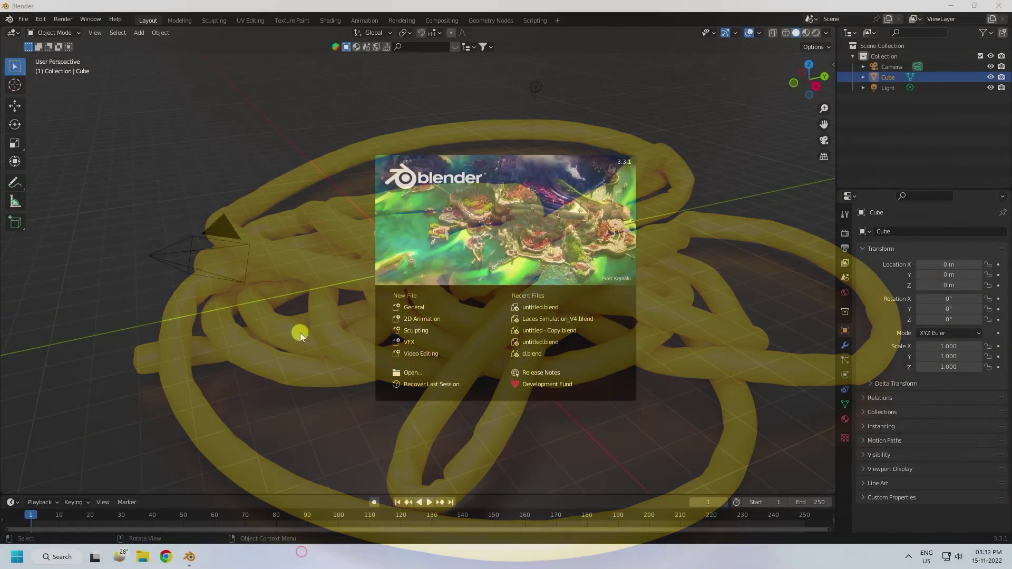
# Start a new General file and delete the default camera, cube and light.
pyautogui.click(423, 303)
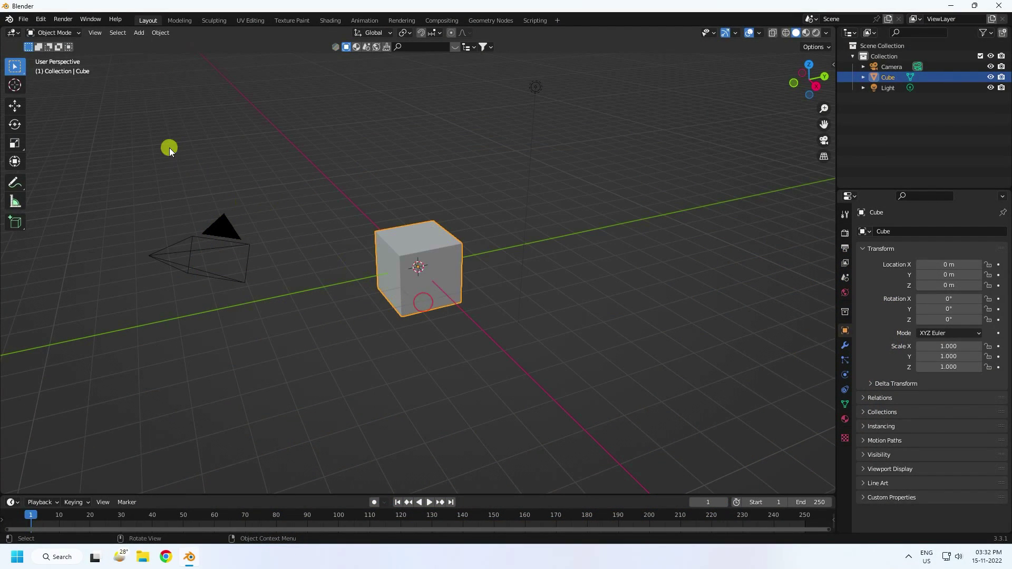
pyautogui.moveTo(169, 148); pyautogui.dragTo(634, 388)
pyautogui.press('Delete')
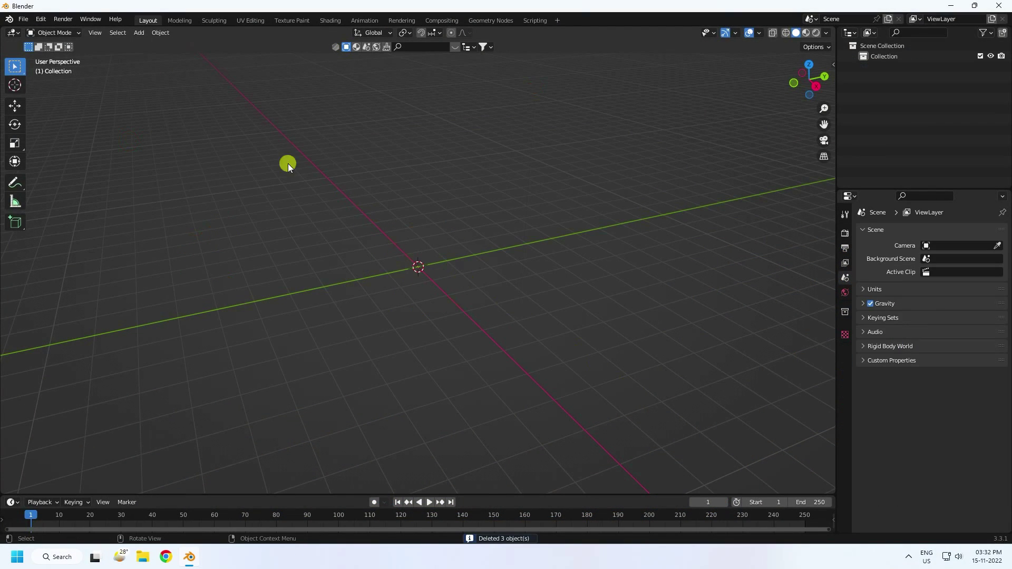
# Add a mesh plane at the origin of the empty scene.
pyautogui.click(129, 29)
pyautogui.moveTo(181, 44)
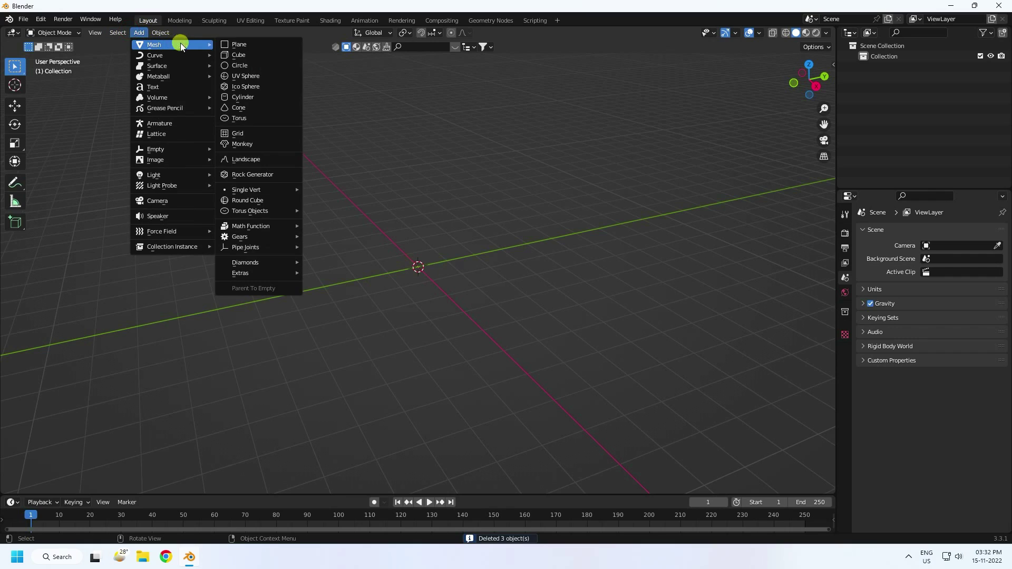
pyautogui.click(245, 47)
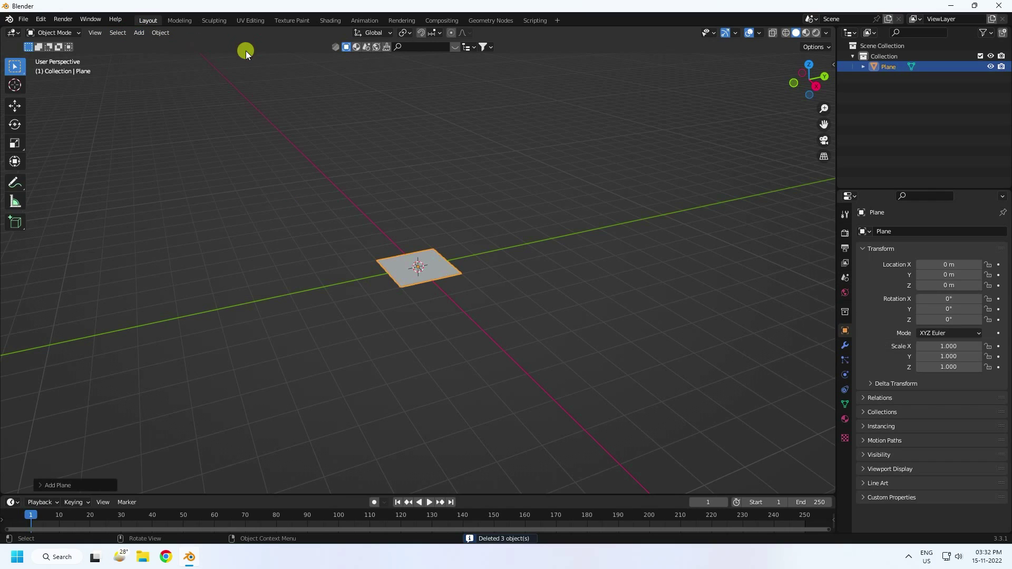
# Set the plane's scale to 20 on the X, Y and Z axes.
pyautogui.moveTo(948, 346); pyautogui.dragTo(948, 346)
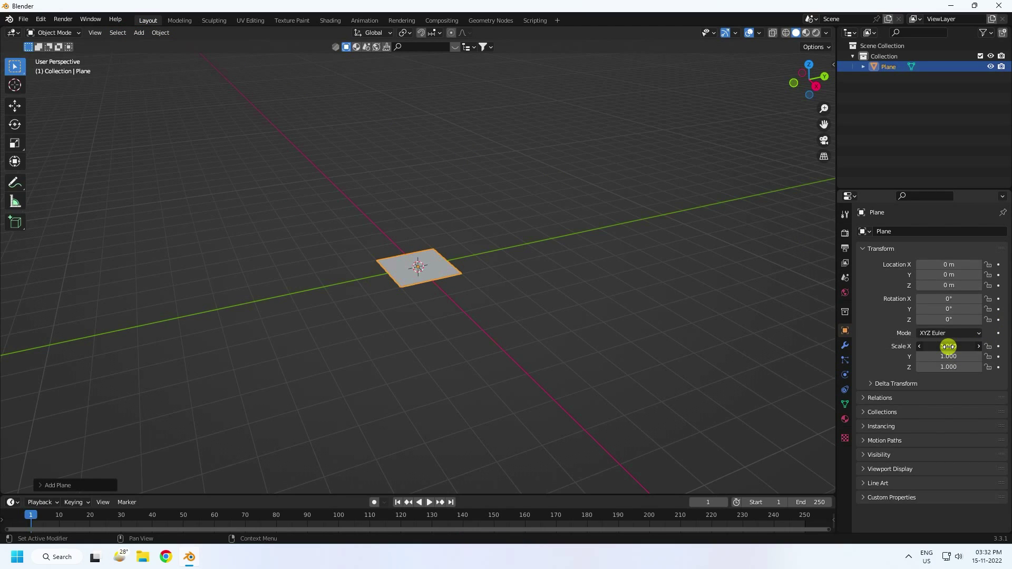
pyautogui.write('20')
pyautogui.press('Tab')
pyautogui.write('20')
pyautogui.press('Tab')
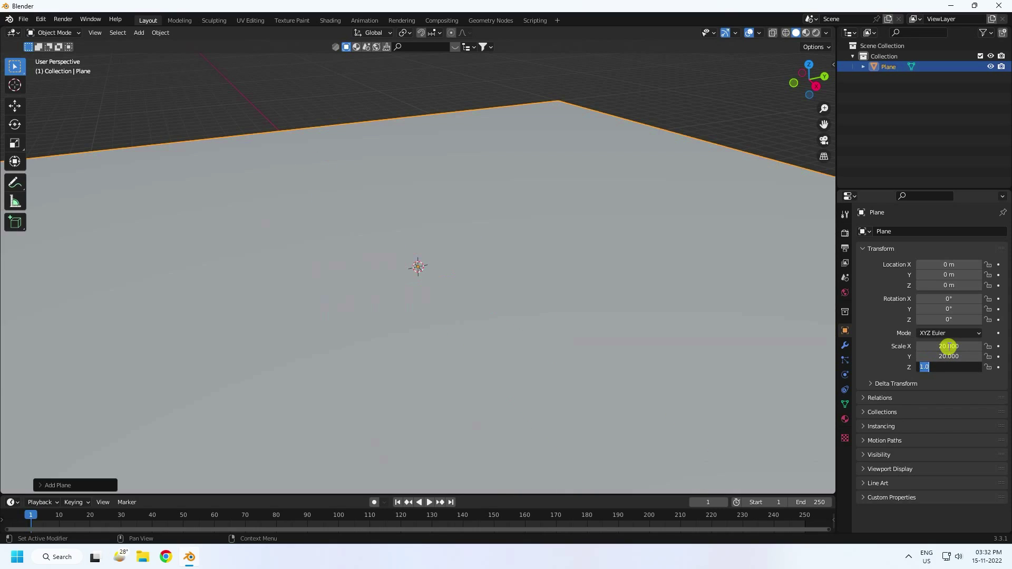
pyautogui.write('20')
pyautogui.press('Return')
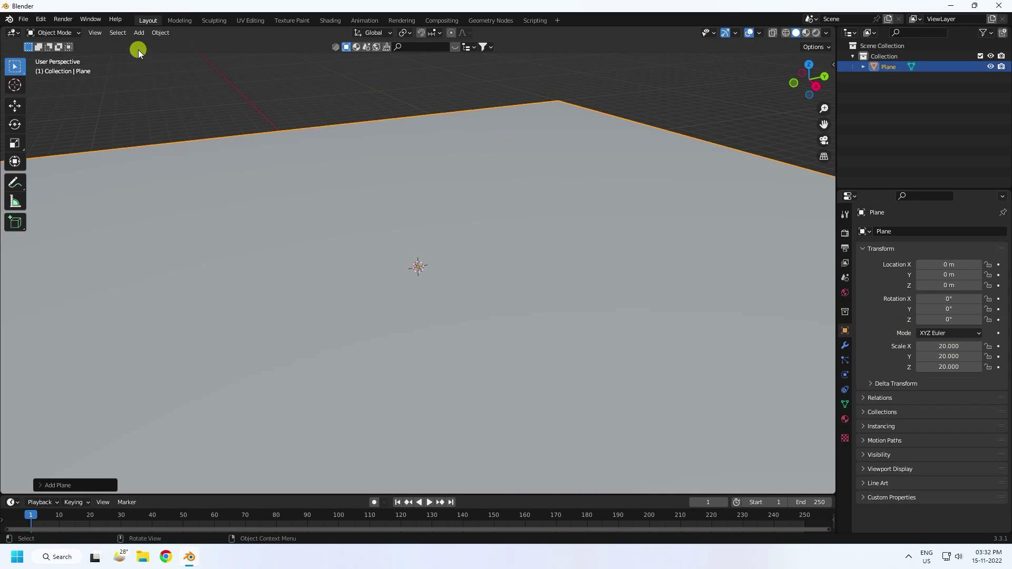
# Add a mesh cylinder at the plane's centre and expand its creation settings.
pyautogui.click(138, 32)
pyautogui.moveTo(150, 44)
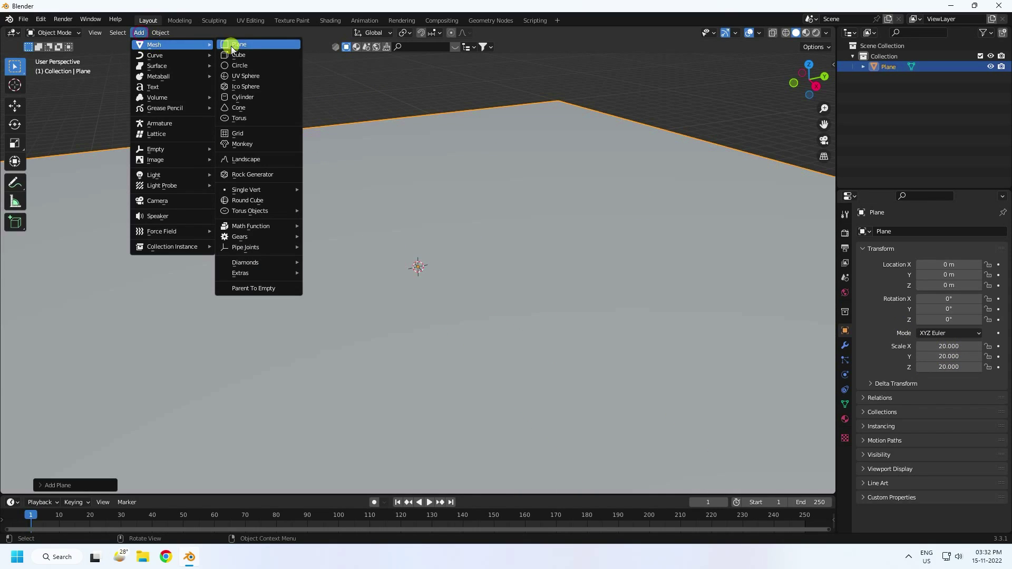
pyautogui.click(261, 96)
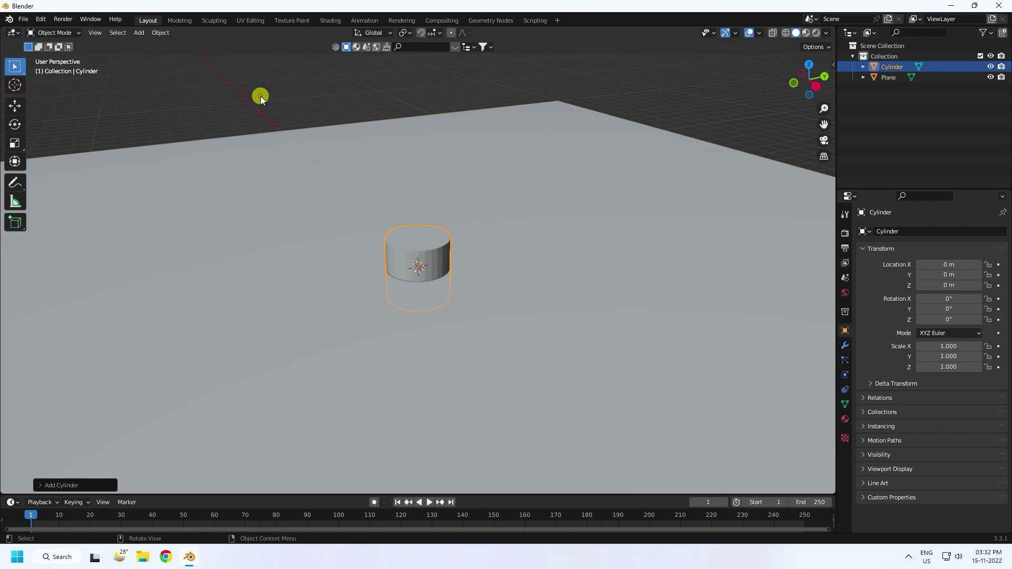
pyautogui.scroll(3, 402, 219)
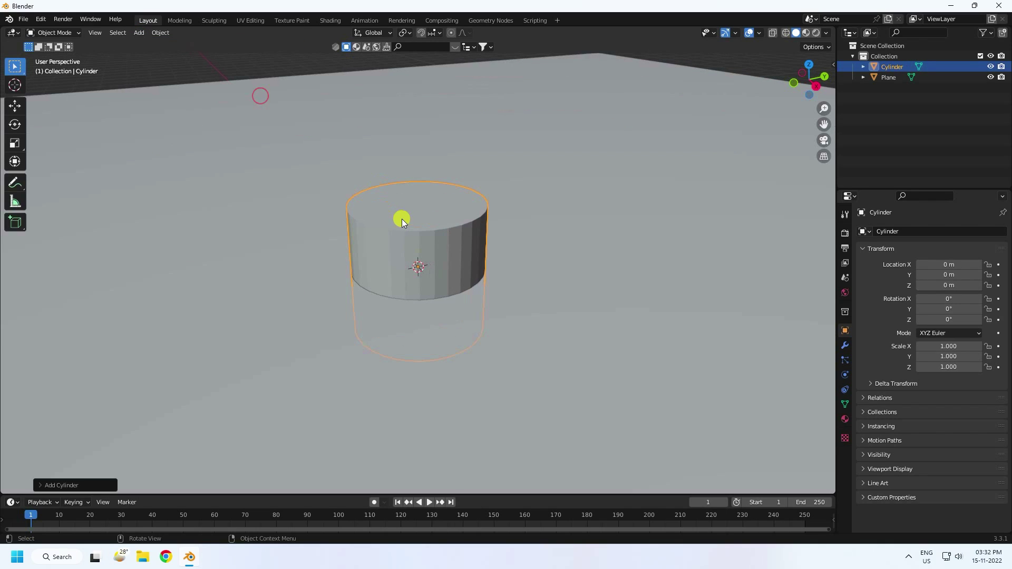
pyautogui.click(45, 485)
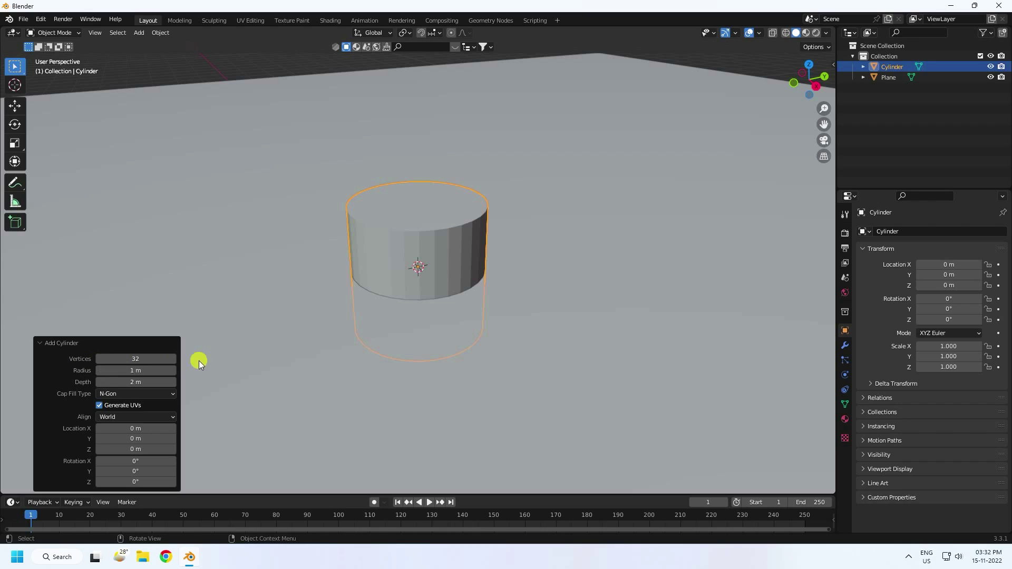
# Turn on the wireframe overlay so mesh edges are drawn in the viewport.
pyautogui.scroll(3, 414, 200)
pyautogui.click(758, 33)
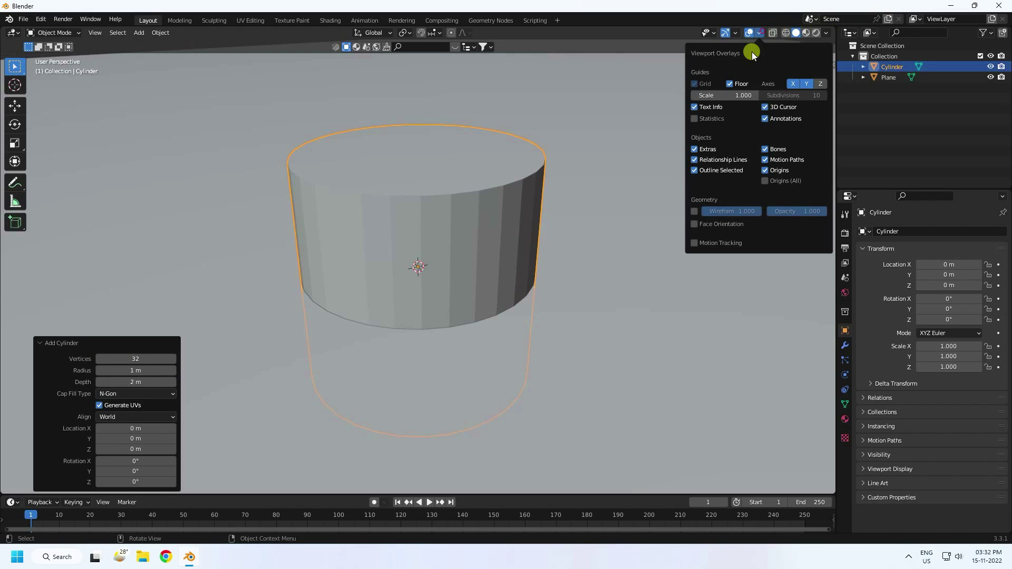
pyautogui.click(694, 211)
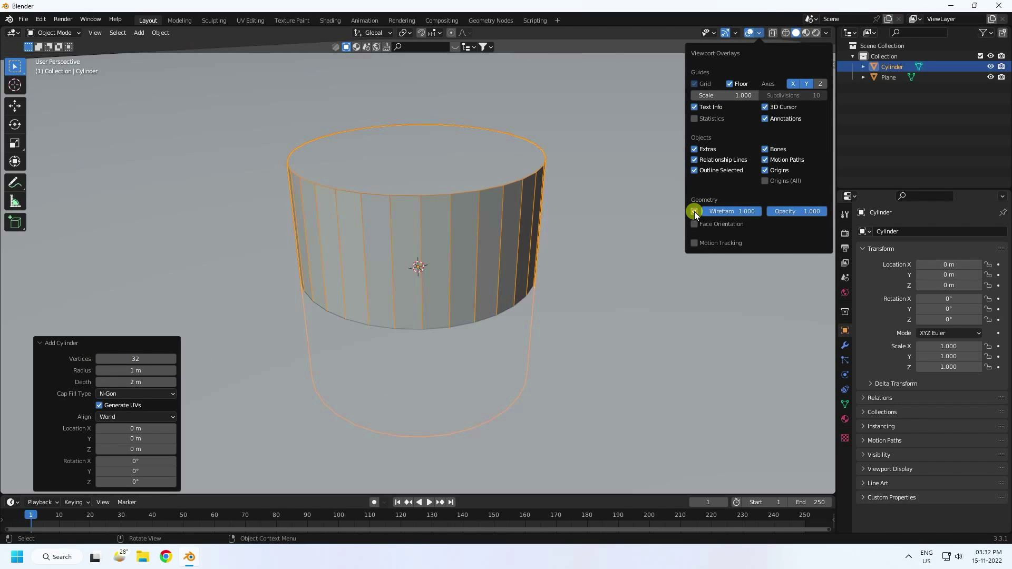
# Set the new cylinder's vertex count to 10 and its radius to 0.12 m.
pyautogui.click(128, 360)
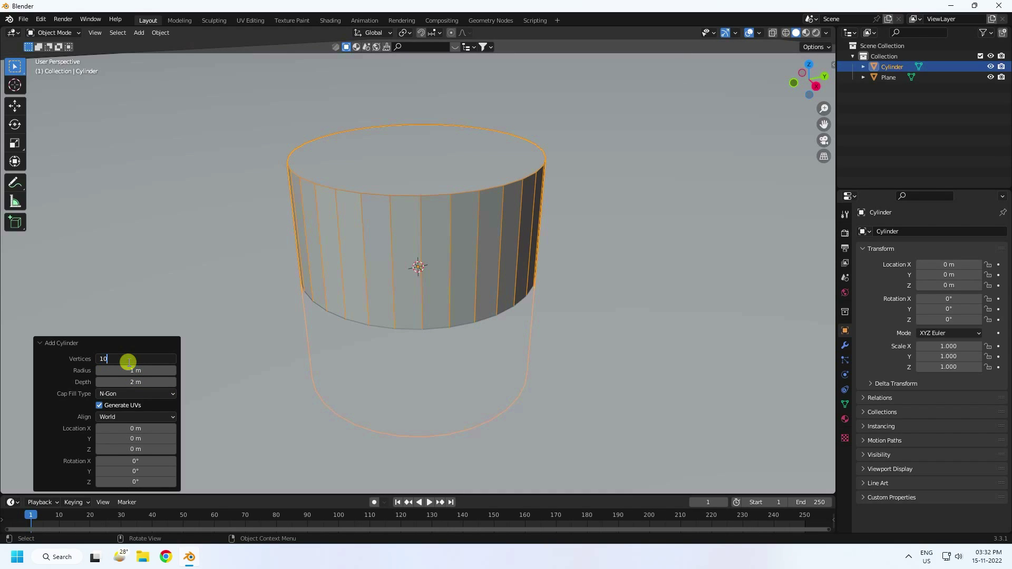
pyautogui.press('Return')
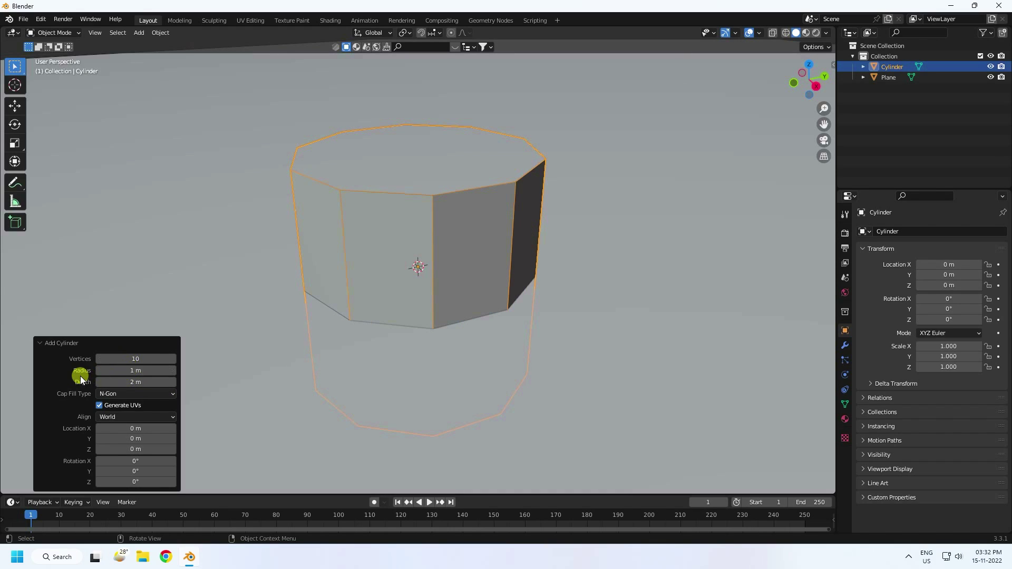
pyautogui.moveTo(146, 372); pyautogui.dragTo(92, 370)
pyautogui.click(153, 369)
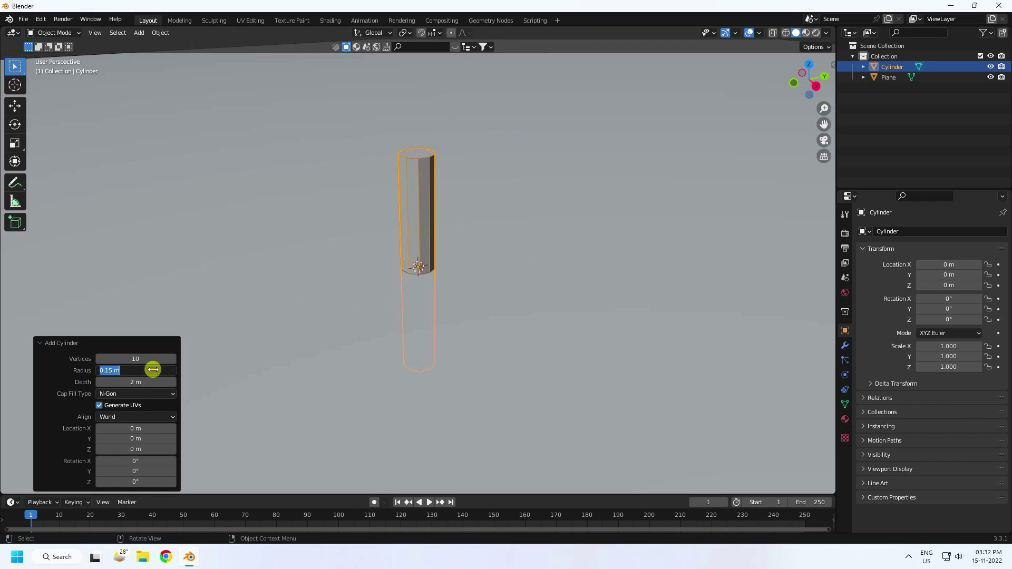
pyautogui.write('0.12')
pyautogui.press('Return')
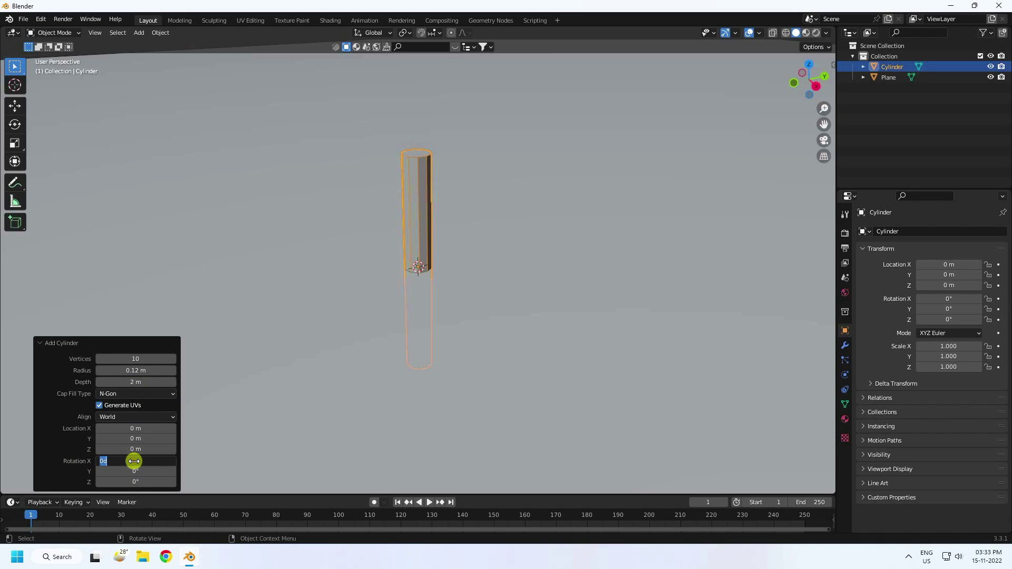
# Lay the cylinder flat with a 90° X rotation and set its depth to 40 m.
pyautogui.press('Return')
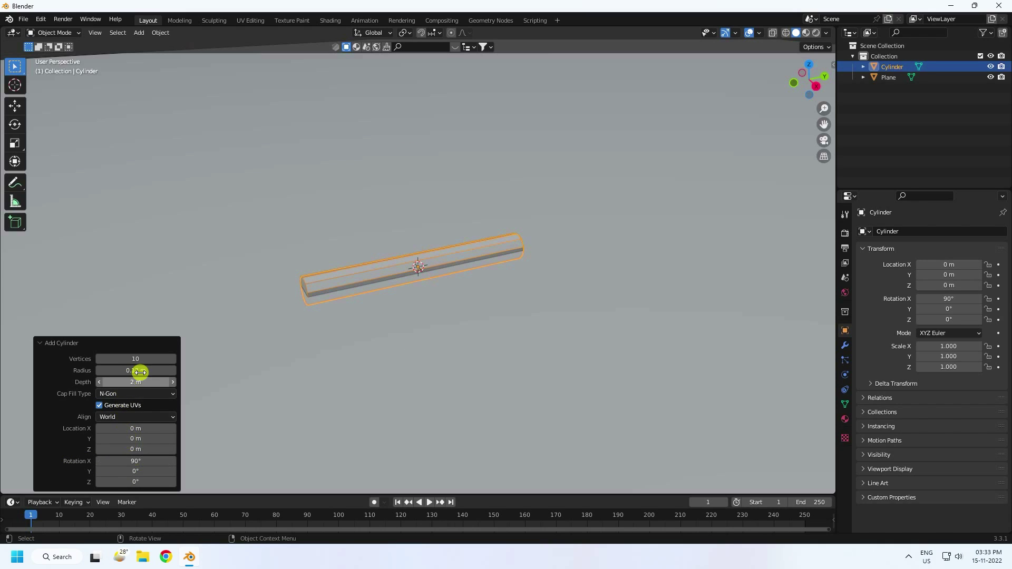
pyautogui.moveTo(421, 237); pyautogui.dragTo(330, 246, button='middle')
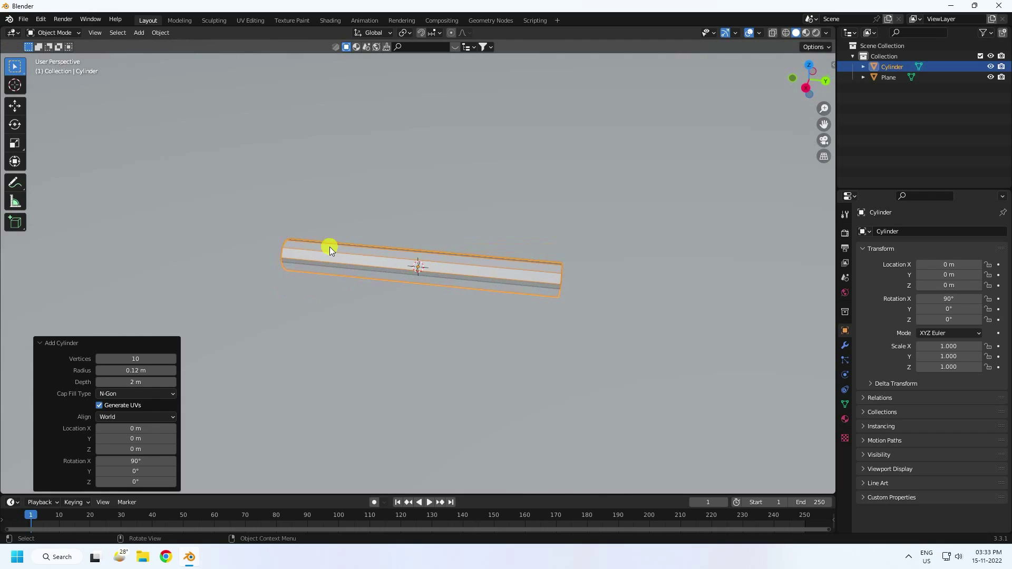
pyautogui.moveTo(132, 382); pyautogui.dragTo(158, 350)
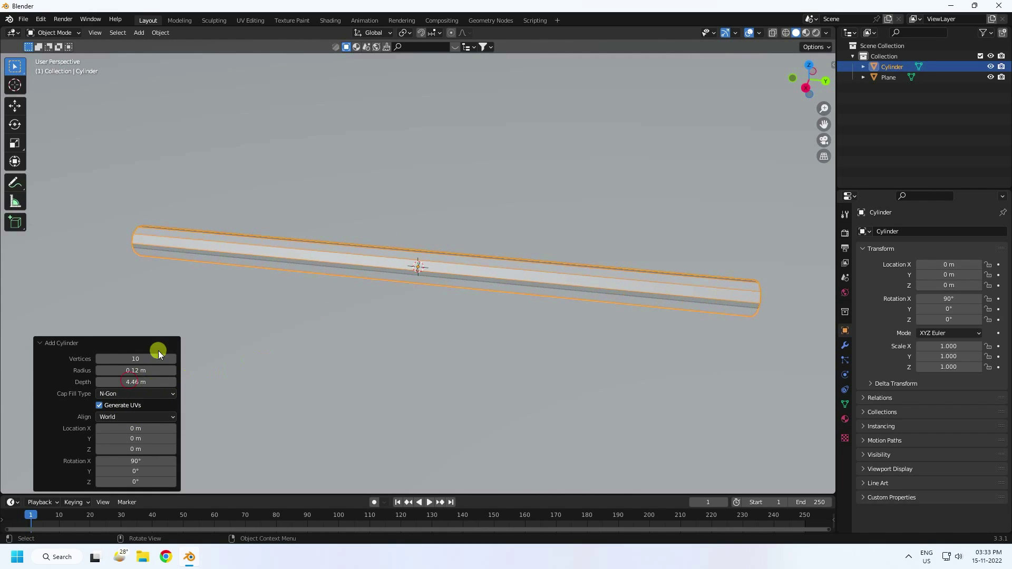
pyautogui.scroll(-5, 259, 313)
pyautogui.scroll(-4, 258, 313)
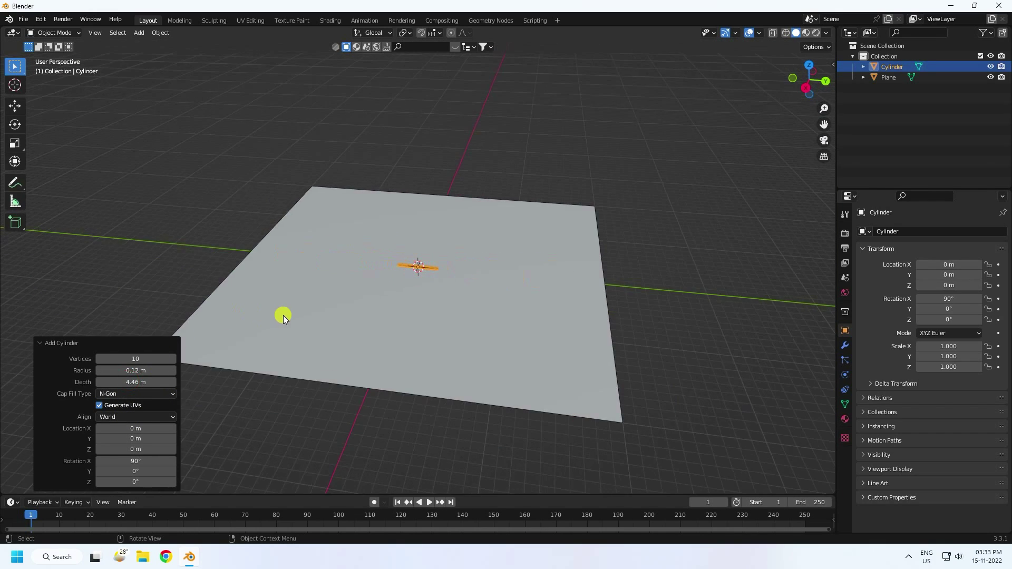
pyautogui.moveTo(126, 382); pyautogui.dragTo(2, 406)
pyautogui.click(142, 382)
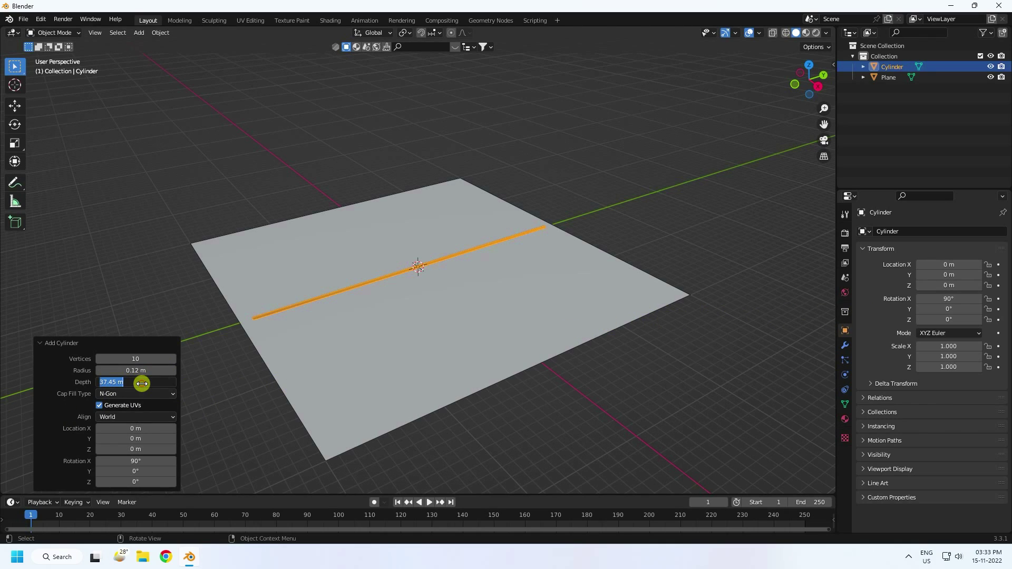
pyautogui.press('Return')
# Raise the long cylinder above the plane to a Z location of about 1.67 m, then deselect it.
pyautogui.moveTo(243, 330)
pyautogui.mouseDown(button='middle')
pyautogui.moveTo(335, 341)
pyautogui.moveTo(239, 321)
pyautogui.mouseUp(button='middle')
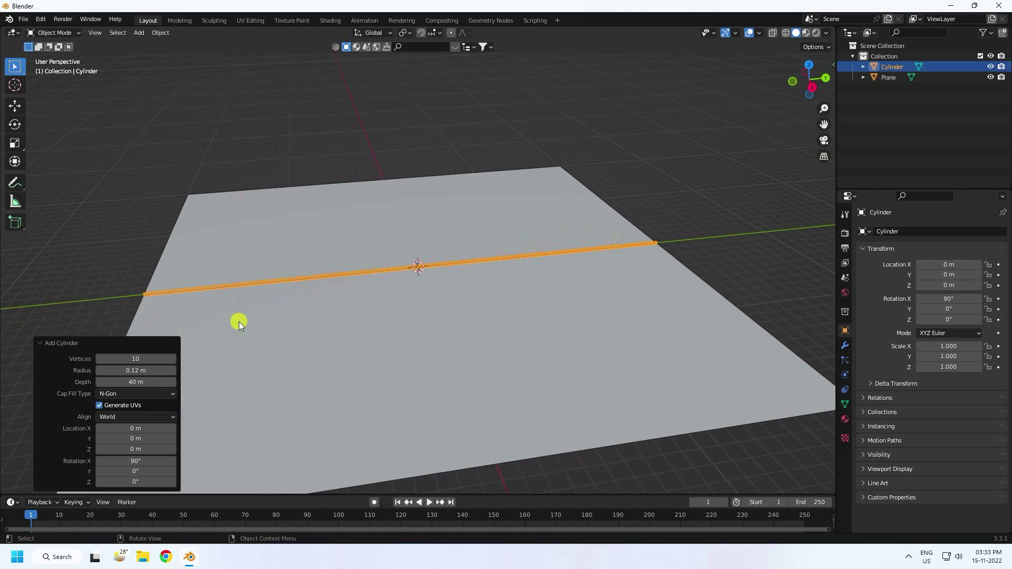
pyautogui.click(188, 138)
pyautogui.moveTo(156, 116); pyautogui.dragTo(480, 258, button='middle')
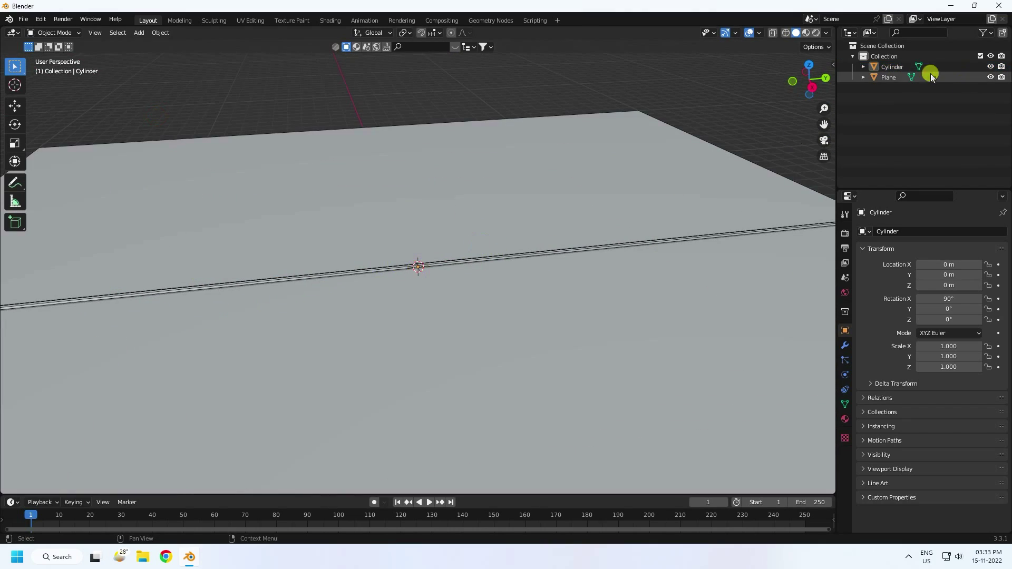
pyautogui.click(875, 67)
pyautogui.click(14, 106)
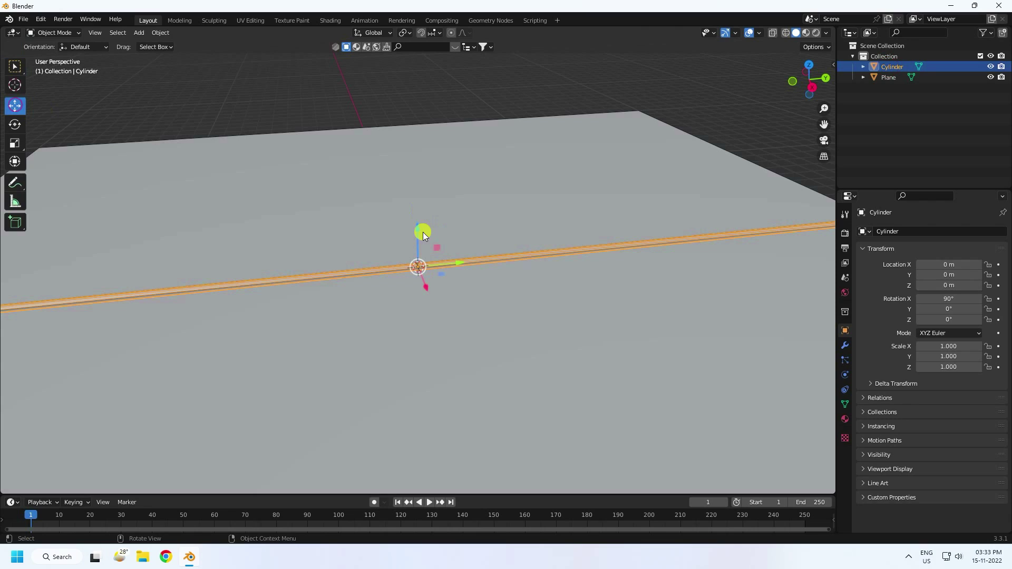
pyautogui.moveTo(423, 232); pyautogui.dragTo(418, 195)
pyautogui.click(389, 86)
# Enter Edit Mode on the cylinder and add one centred loop cut around its length.
pyautogui.scroll(5, 431, 205)
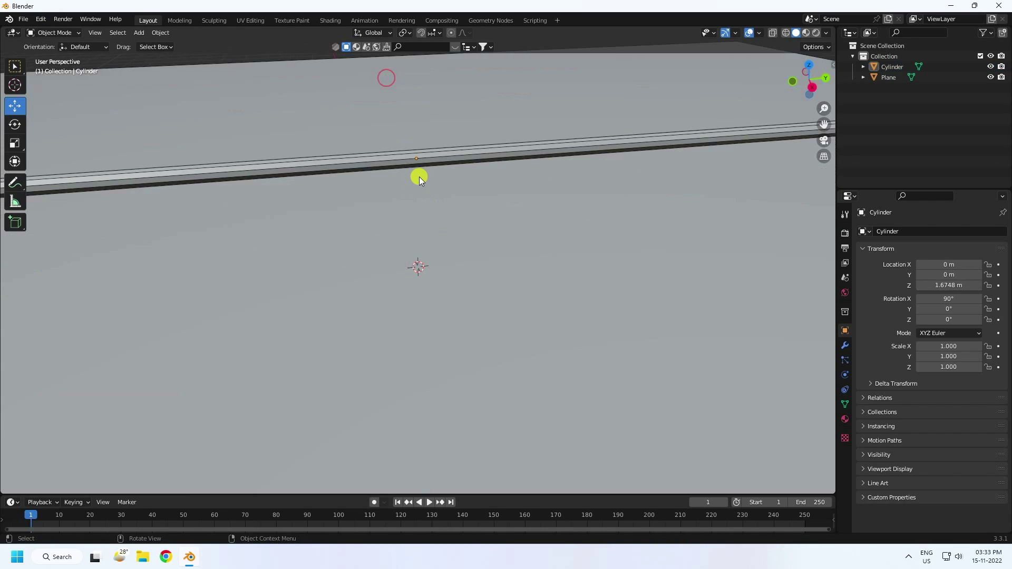
pyautogui.scroll(3, 419, 176)
pyautogui.keyDown('shift'); pyautogui.moveTo(418, 187); pyautogui.dragTo(439, 314, button='middle'); pyautogui.keyUp('shift')
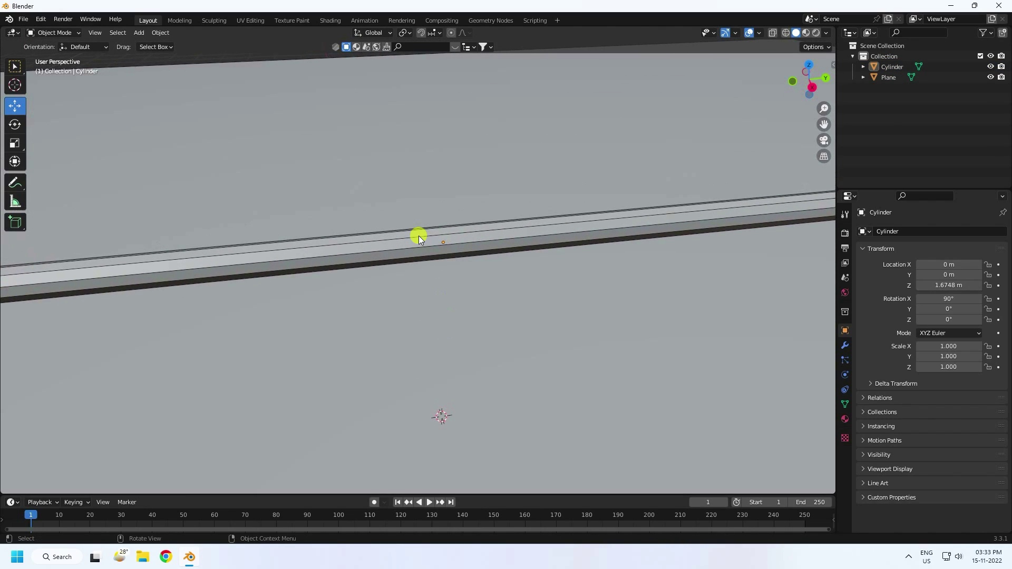
pyautogui.scroll(2, 457, 234)
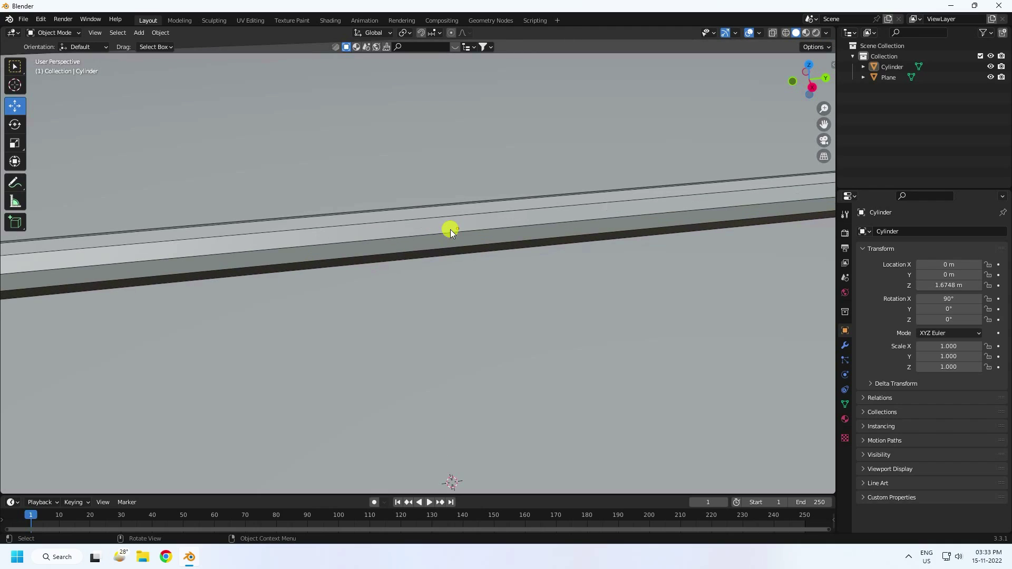
pyautogui.click(362, 244)
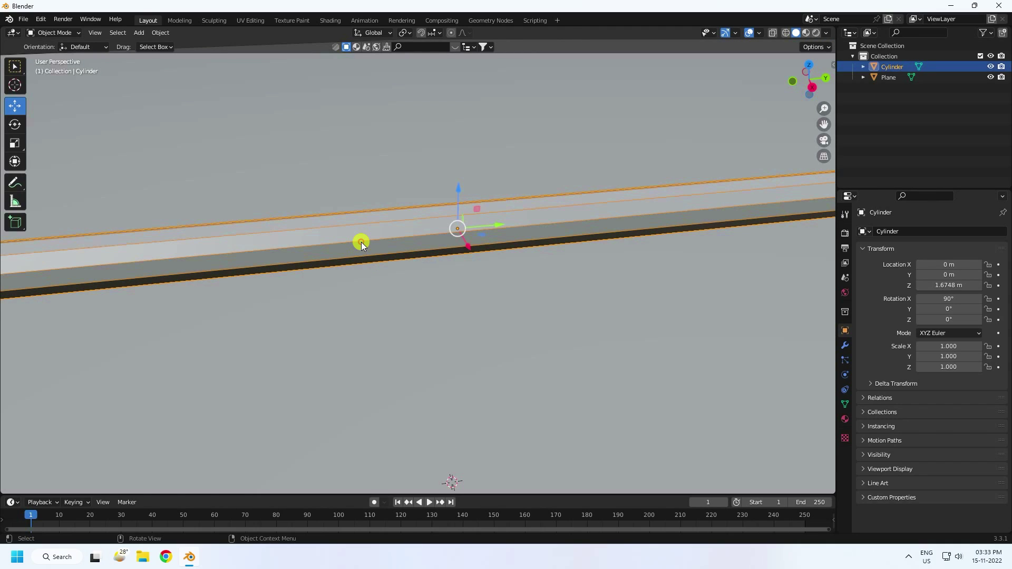
pyautogui.click(58, 34)
pyautogui.click(55, 57)
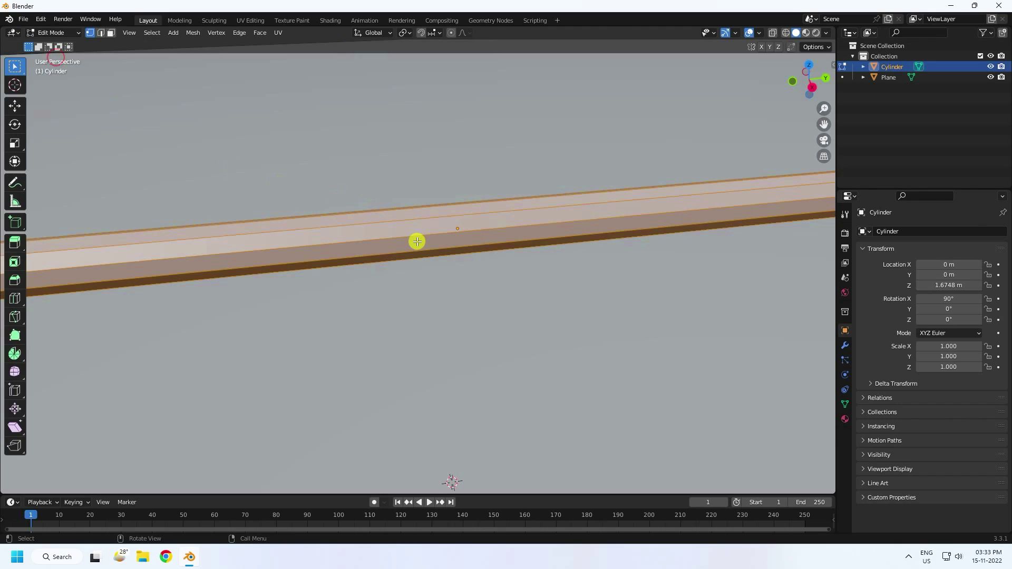
pyautogui.hotkey('ctrl', 'r')
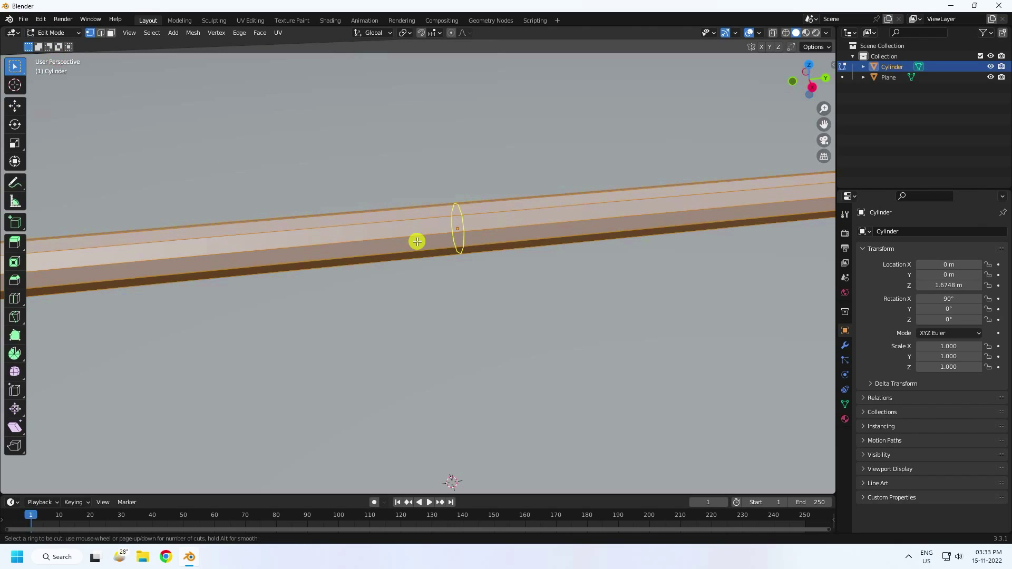
pyautogui.click(417, 241)
pyautogui.rightClick(417, 242)
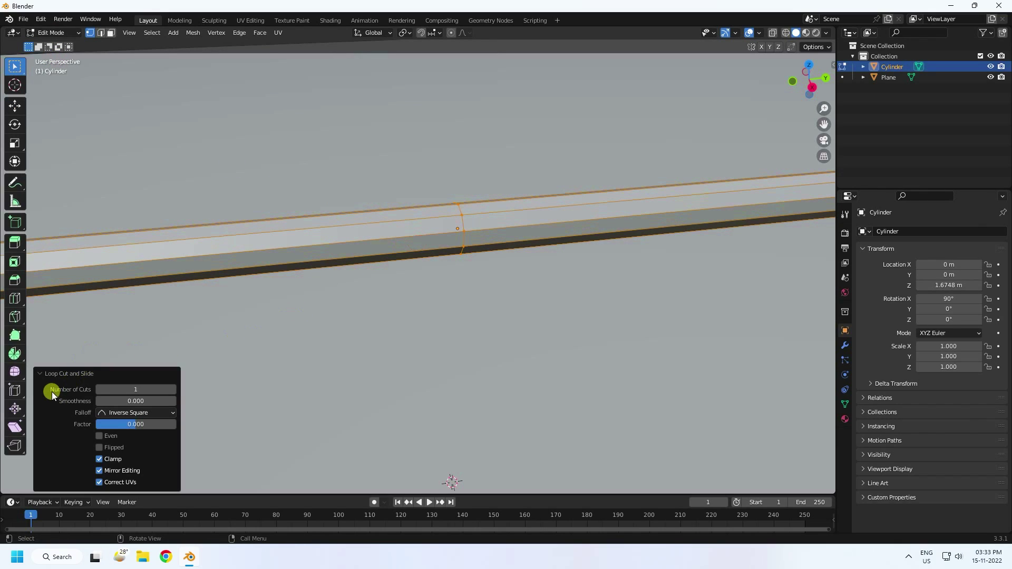
# Set the loop cut's number of cuts to 400 to subdivide the whole cylinder.
pyautogui.moveTo(129, 389)
pyautogui.mouseDown()
pyautogui.moveTo(181, 384)
pyautogui.moveTo(134, 387)
pyautogui.mouseUp()
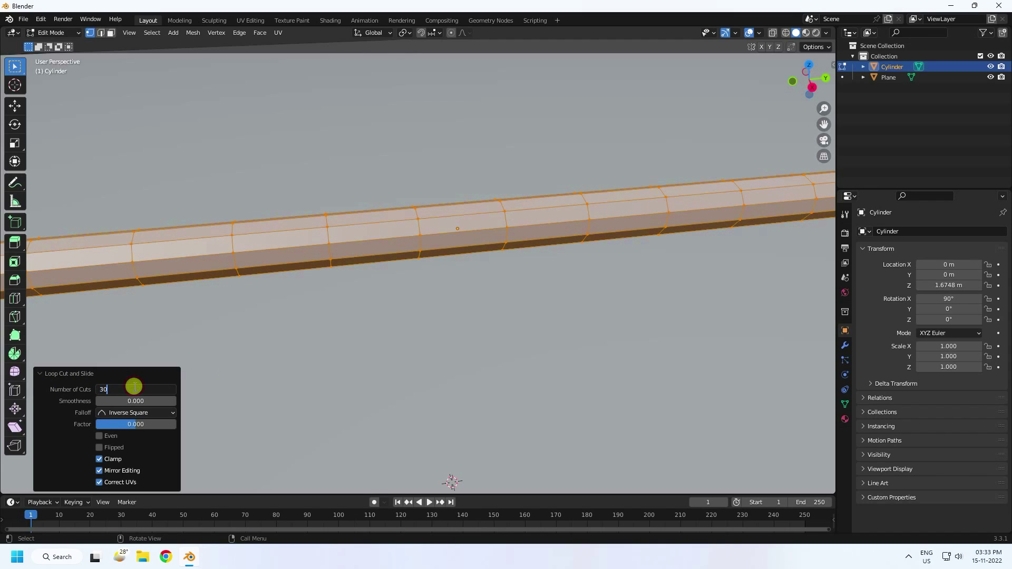
pyautogui.write('30')
pyautogui.press('Return')
pyautogui.click(134, 388)
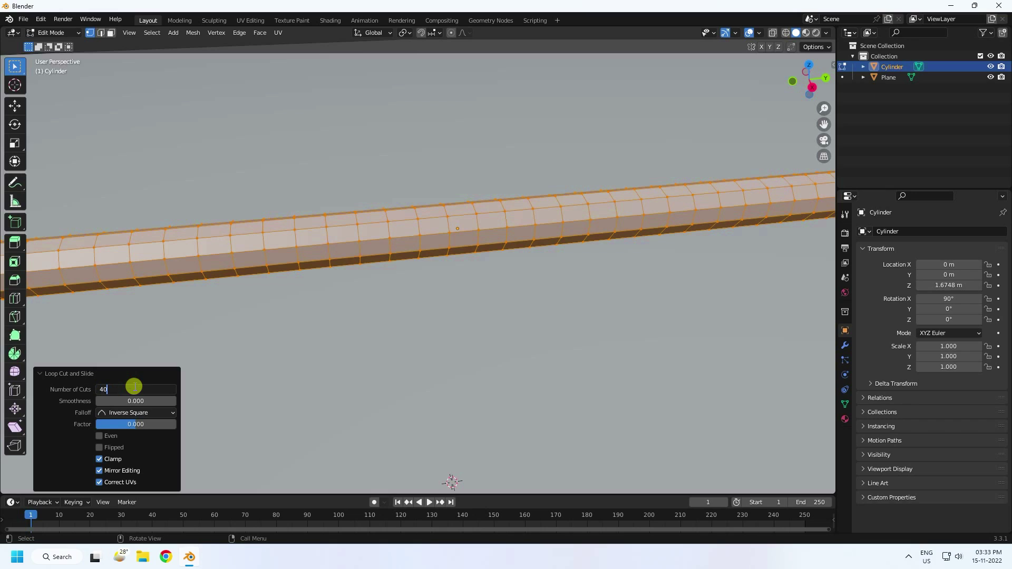
pyautogui.write('400')
pyautogui.press('Return')
pyautogui.scroll(-5, 469, 232)
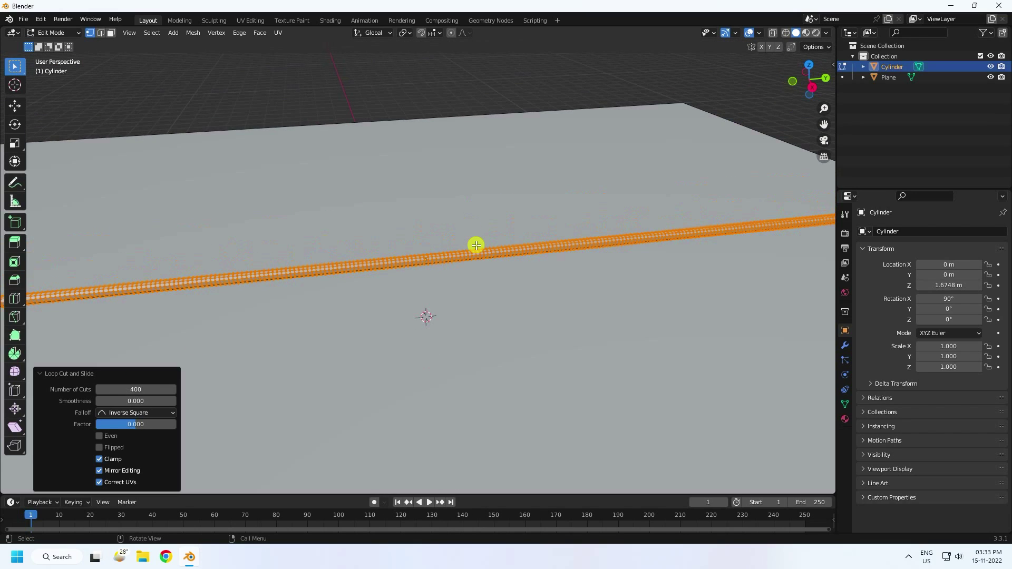
# Increase the loop cut's number of cuts along the cylinder to 500.
pyautogui.scroll(-3, 476, 251)
pyautogui.scroll(6, 458, 258)
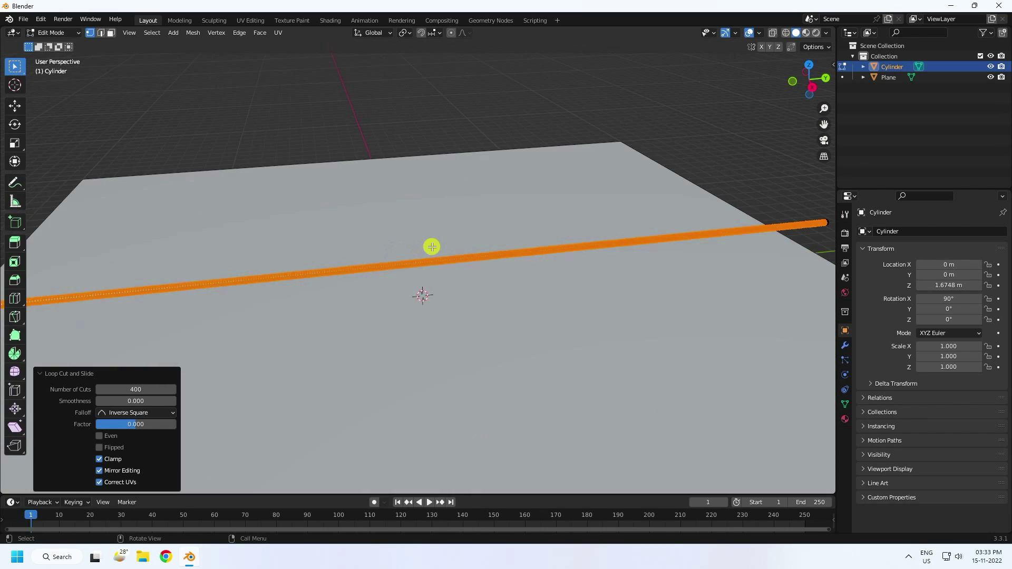
pyautogui.scroll(2, 538, 204)
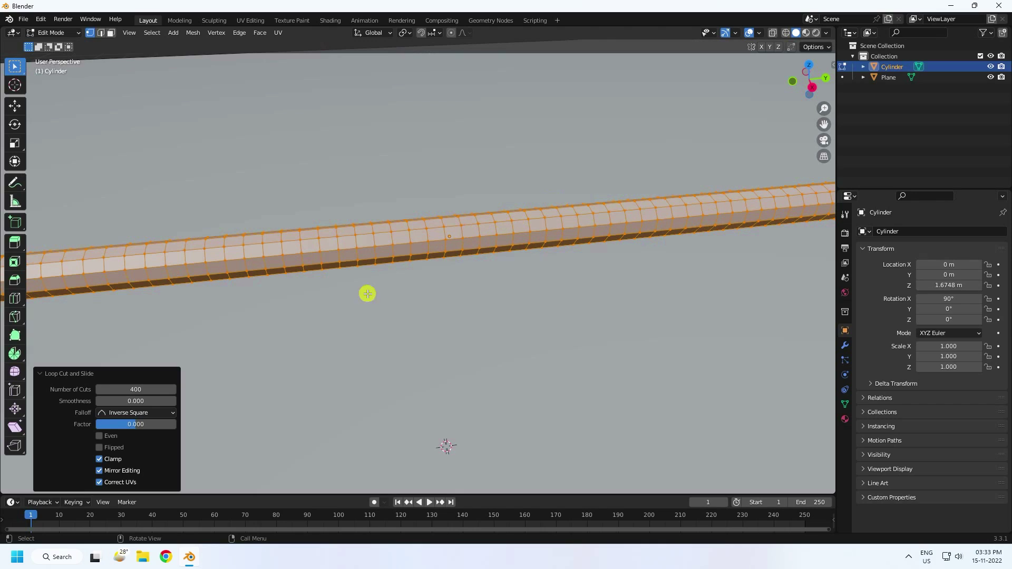
pyautogui.click(146, 391)
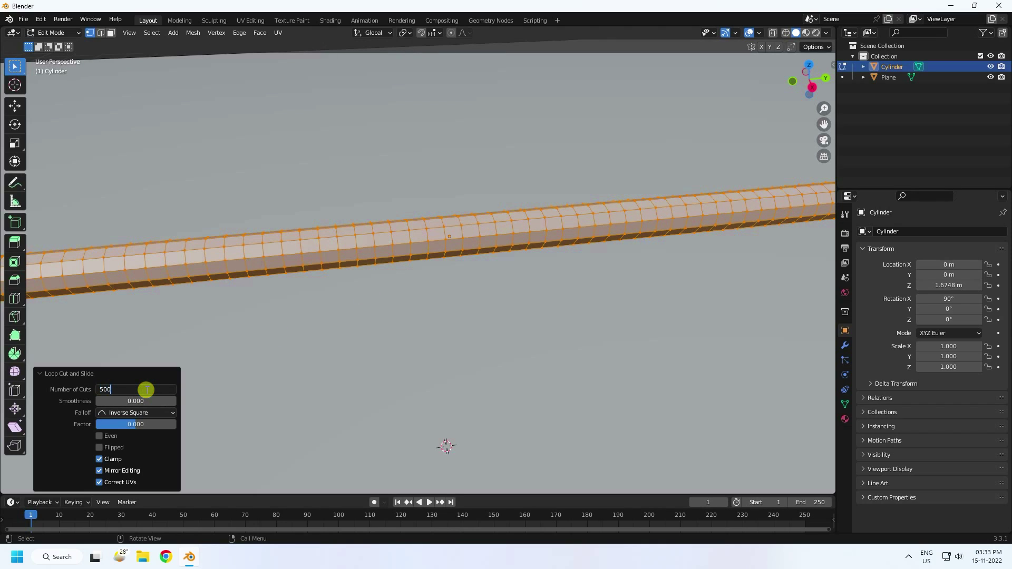
pyautogui.write('500')
pyautogui.press('Return')
# Activate the Move tool and return the cylinder to Object Mode.
pyautogui.click(14, 106)
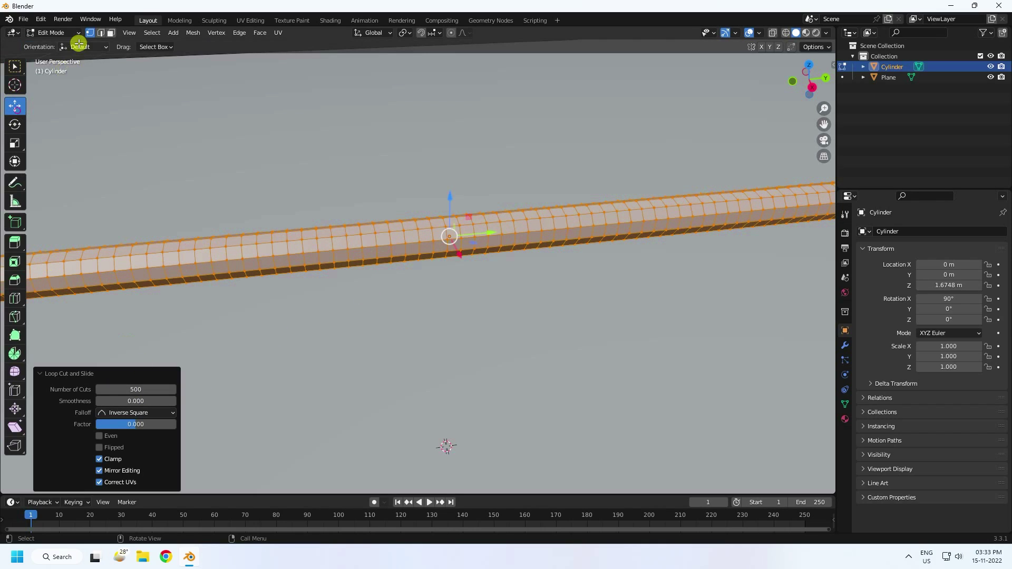
pyautogui.click(53, 32)
pyautogui.click(58, 45)
pyautogui.click(268, 138)
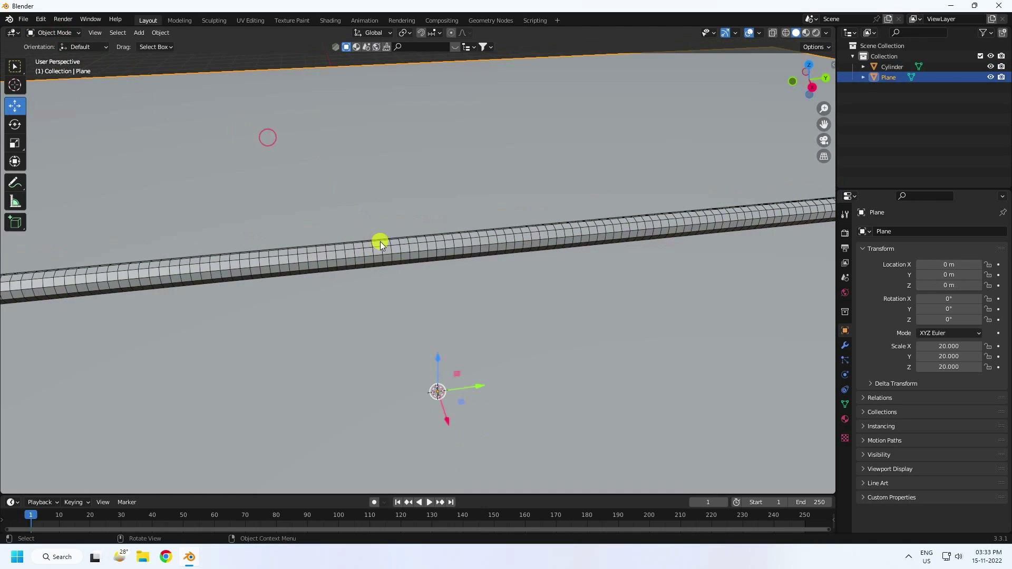
pyautogui.moveTo(452, 251); pyautogui.dragTo(490, 305, button='middle')
pyautogui.doubleClick(936, 295)
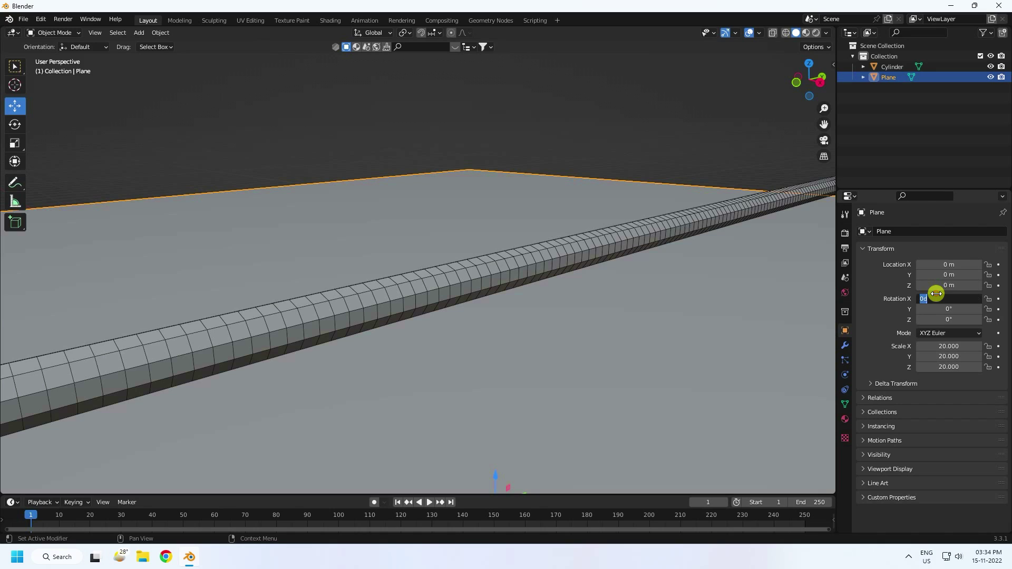
pyautogui.write('90')
pyautogui.press('Return')
pyautogui.scroll(-3, 685, 292)
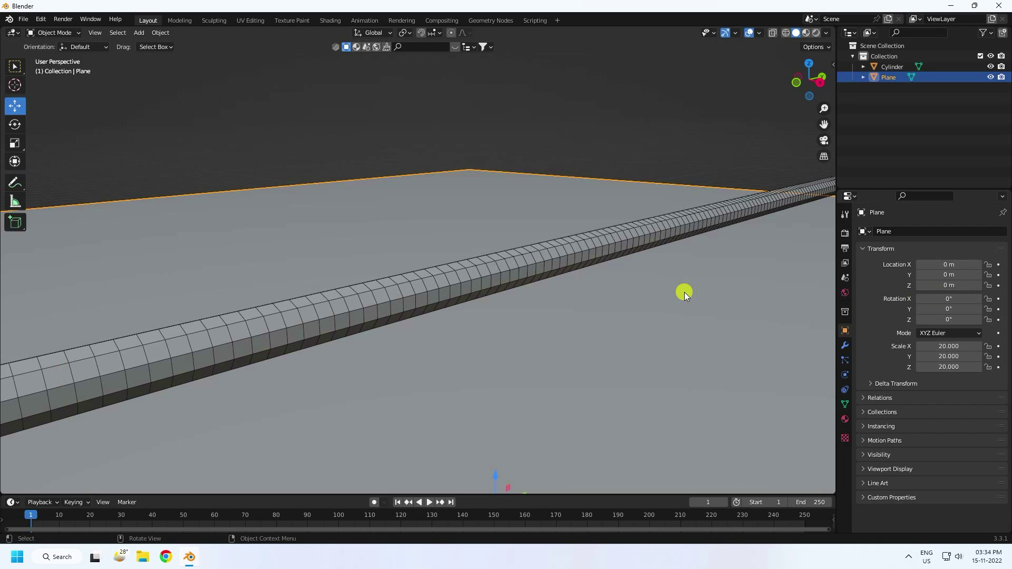
# Stand the long cylinder upright by setting its X rotation to 180°, then deselect it.
pyautogui.click(484, 270)
pyautogui.doubleClick(959, 299)
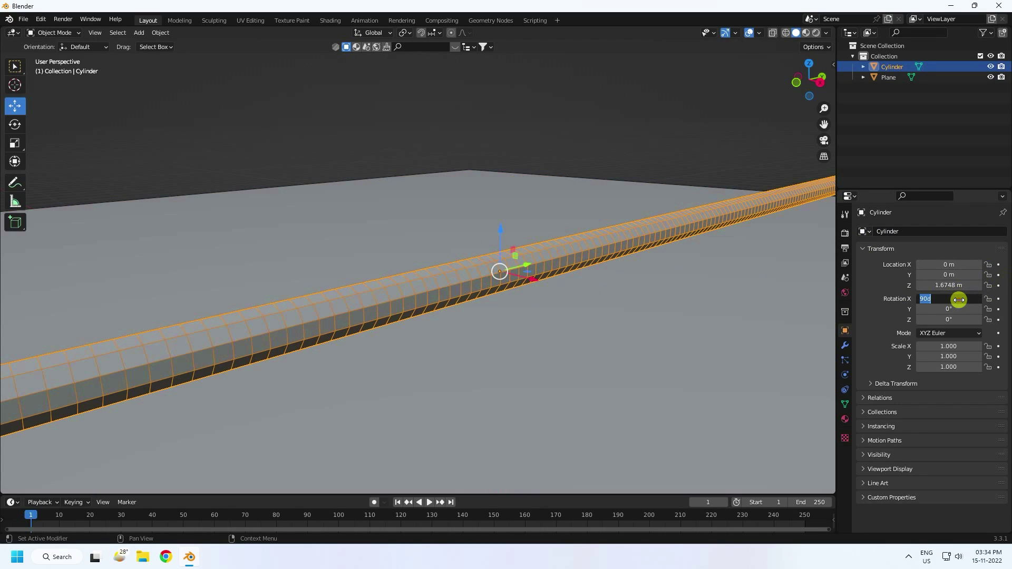
pyautogui.press('Return')
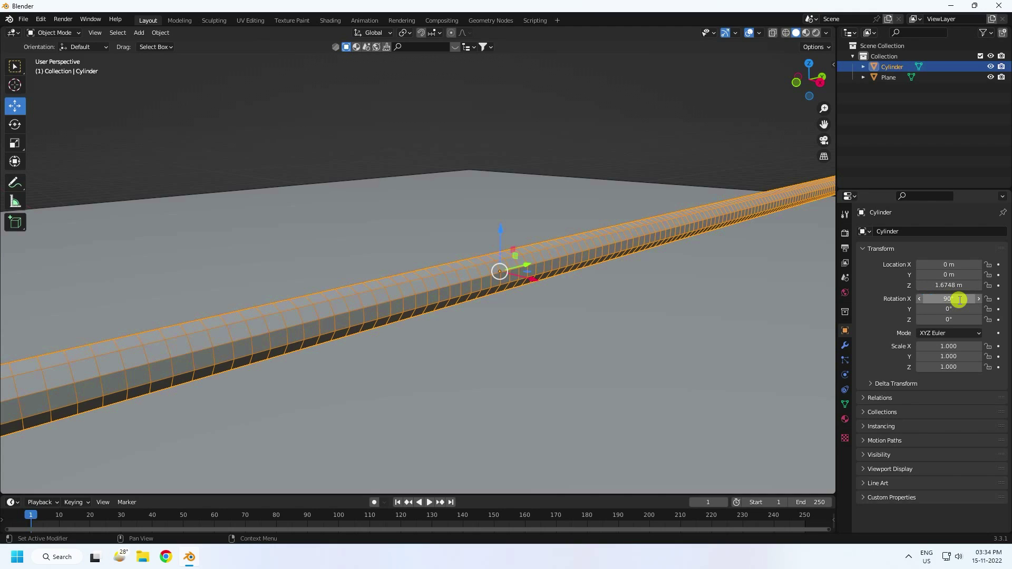
pyautogui.moveTo(959, 299); pyautogui.dragTo(418, 325)
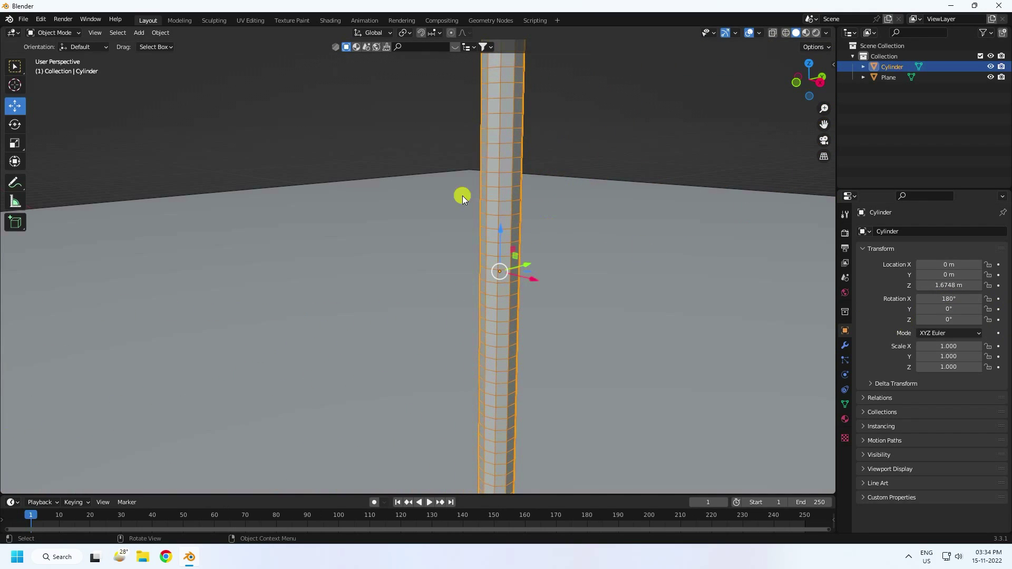
pyautogui.click(356, 179)
# Raise the upright cylinder above the plane to a Z location of 23 m.
pyautogui.scroll(-5, 450, 263)
pyautogui.moveTo(473, 261)
pyautogui.mouseDown(button='middle')
pyautogui.moveTo(357, 210)
pyautogui.moveTo(485, 260)
pyautogui.moveTo(464, 254)
pyautogui.mouseUp(button='middle')
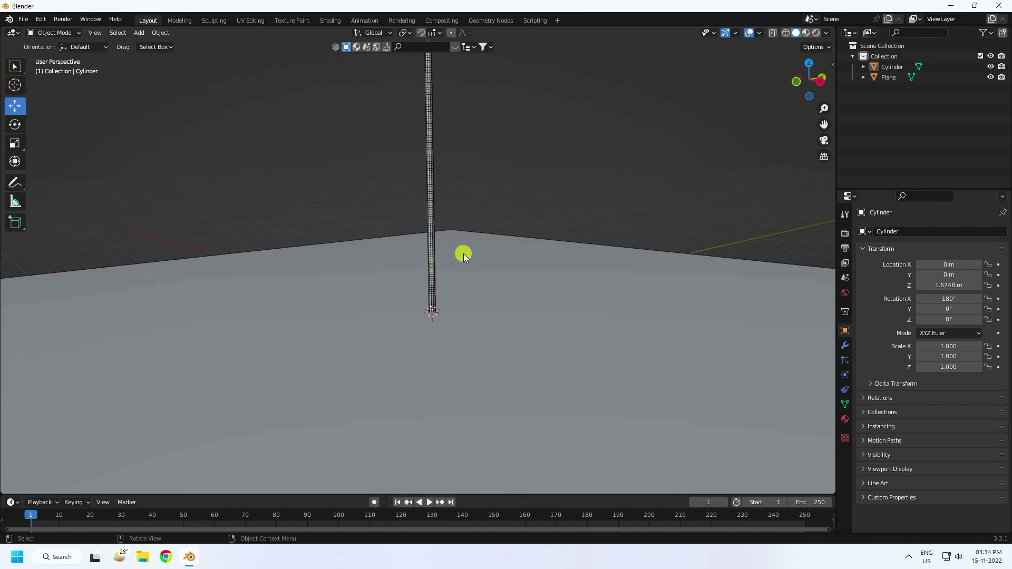
pyautogui.moveTo(929, 292); pyautogui.dragTo(948, 286)
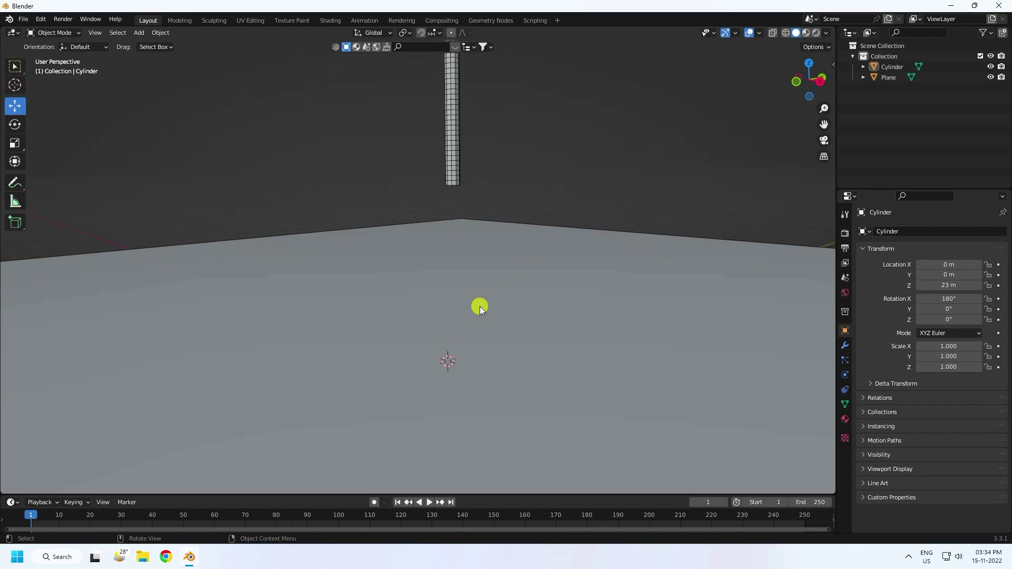
# Add Collision physics to the ground plane and set its Softbody & Cloth friction to 20.
pyautogui.moveTo(480, 306); pyautogui.dragTo(464, 252, button='middle')
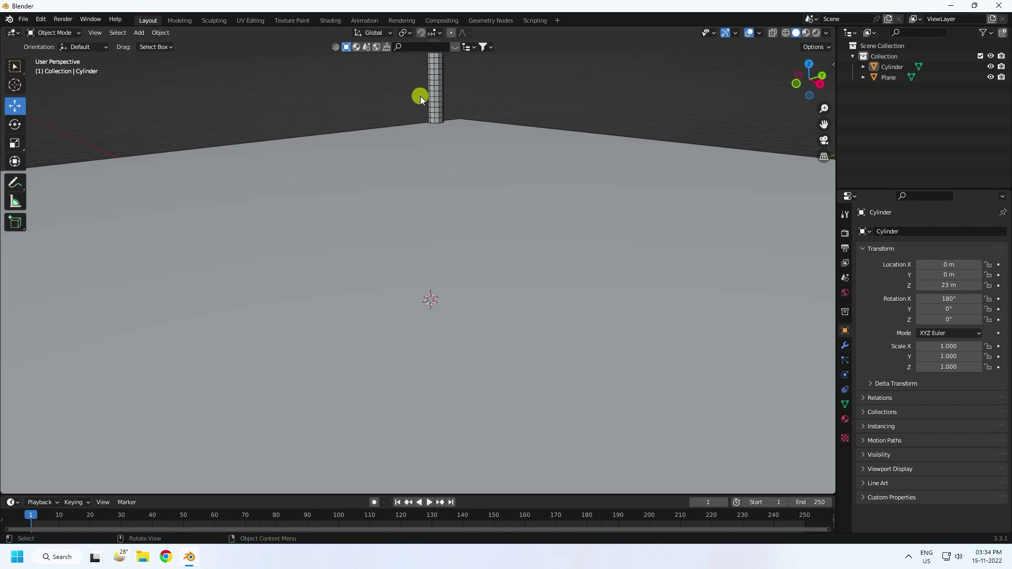
pyautogui.click(416, 163)
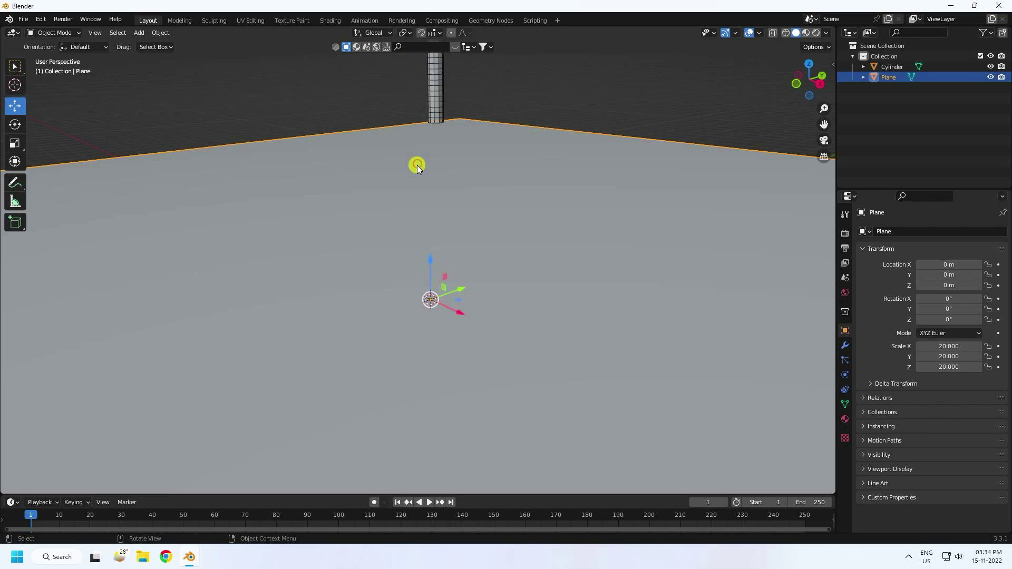
pyautogui.click(846, 375)
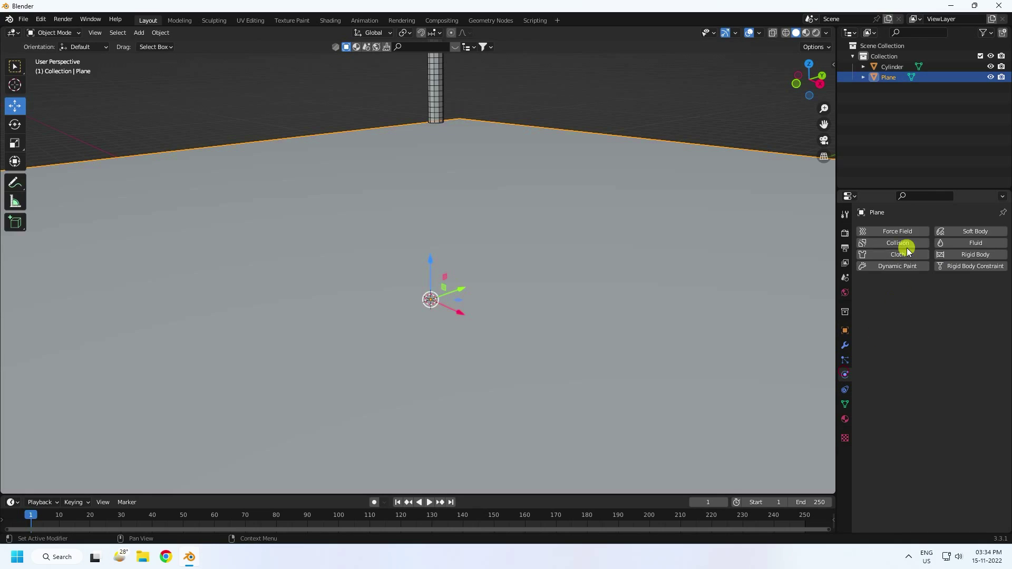
pyautogui.click(884, 243)
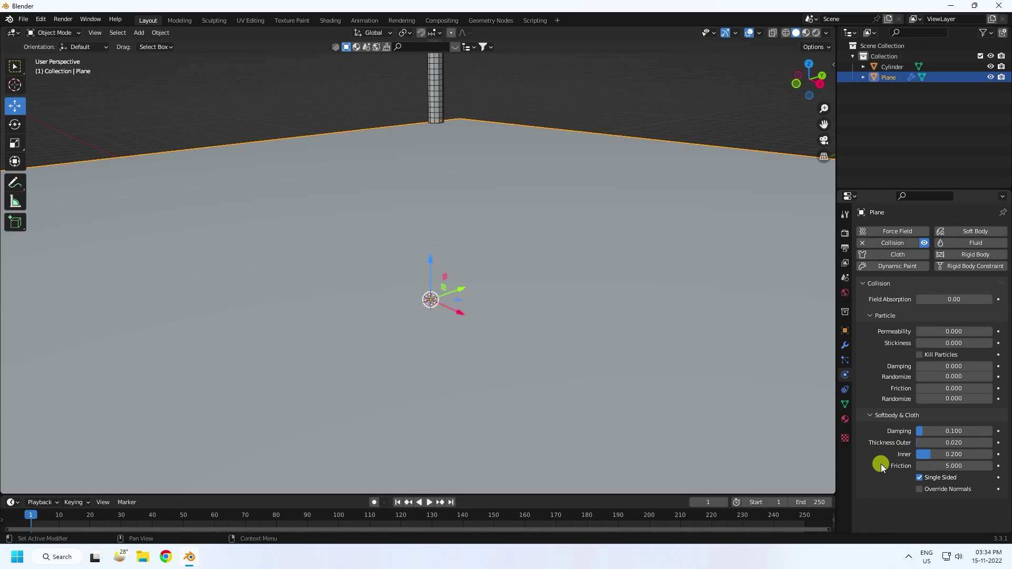
pyautogui.click(937, 466)
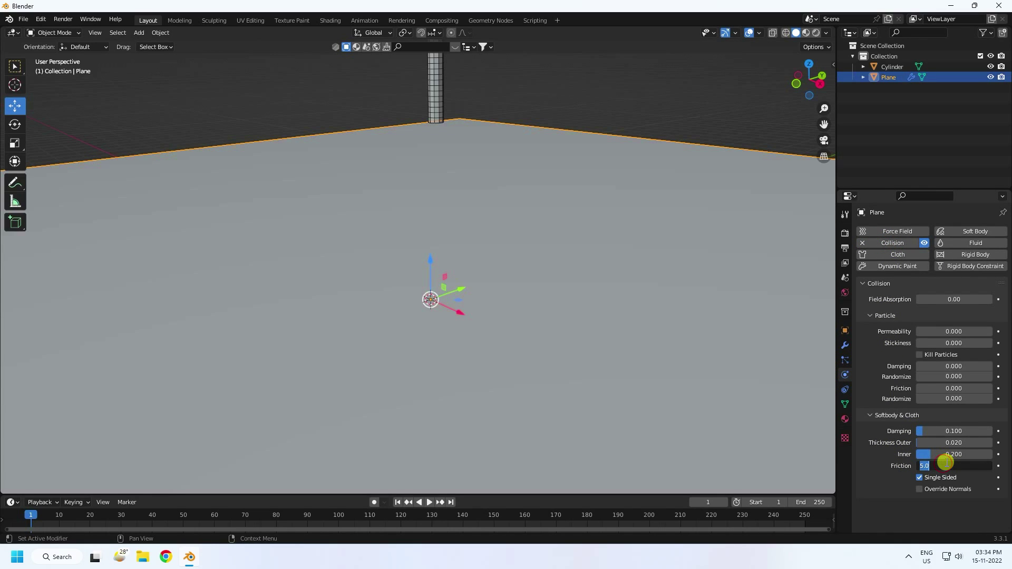
pyautogui.press('Return')
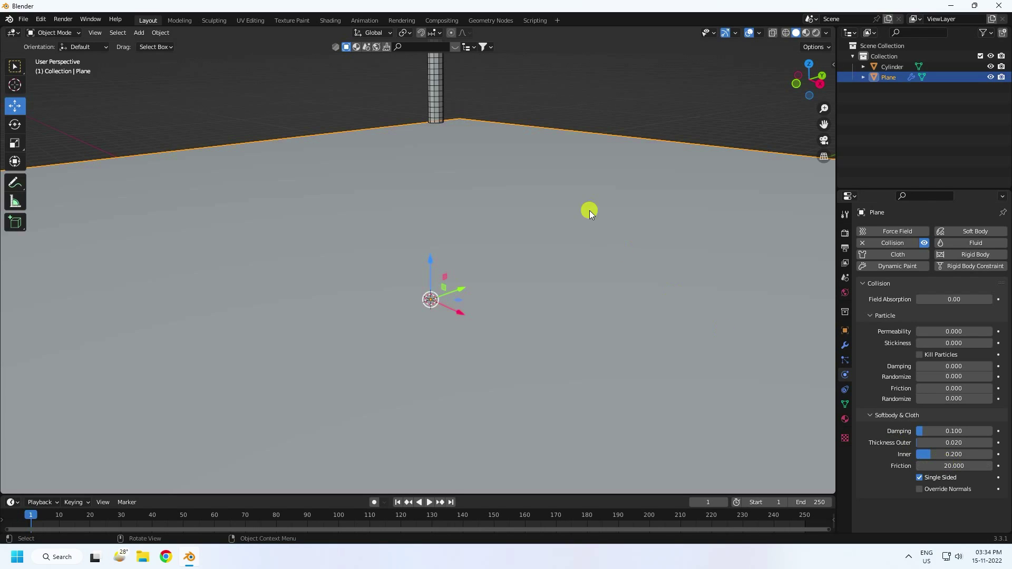
# Add Cloth physics to the cylinder and set its Quality Steps to 8.
pyautogui.click(432, 81)
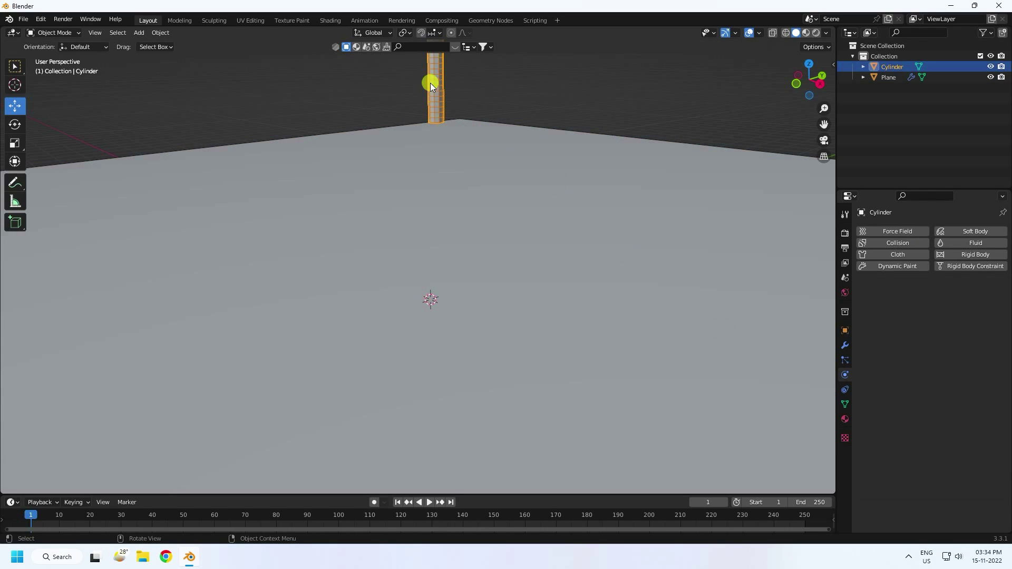
pyautogui.click(875, 258)
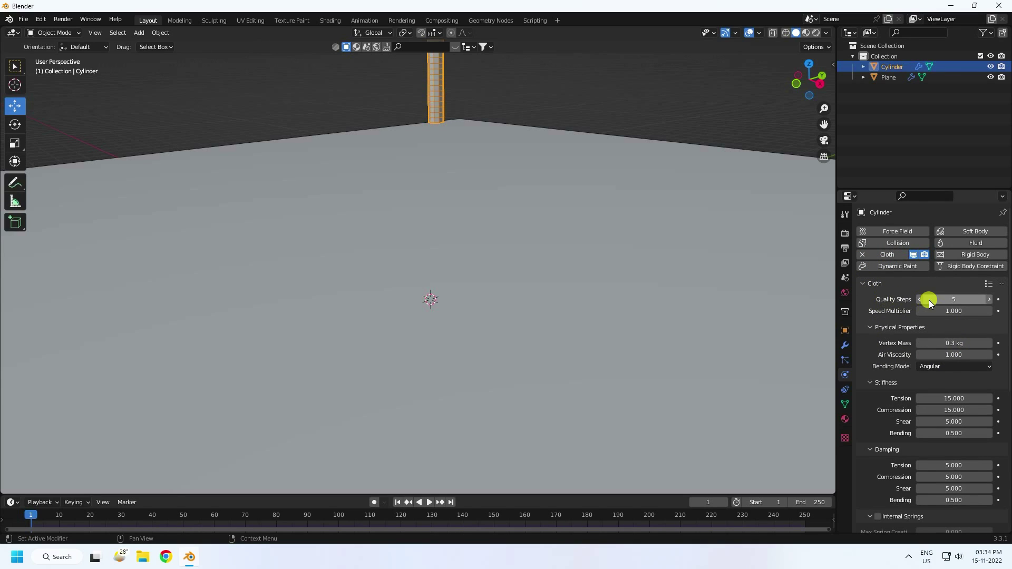
pyautogui.click(944, 299)
pyautogui.write('8')
pyautogui.press('Return')
# Set the cloth's tension, compression and shear stiffness to 4 each.
pyautogui.scroll(-5, 912, 381)
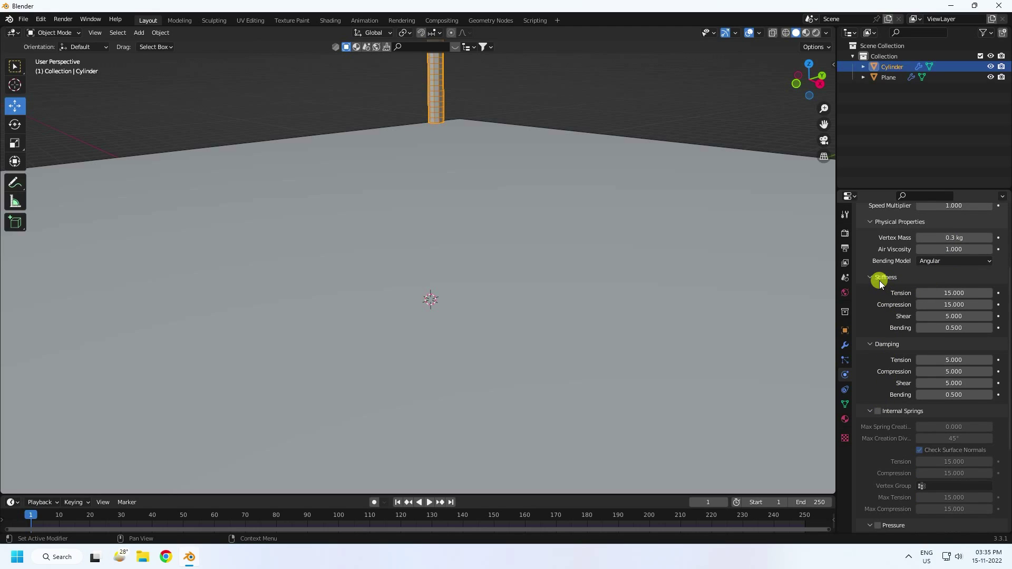
pyautogui.click(947, 294)
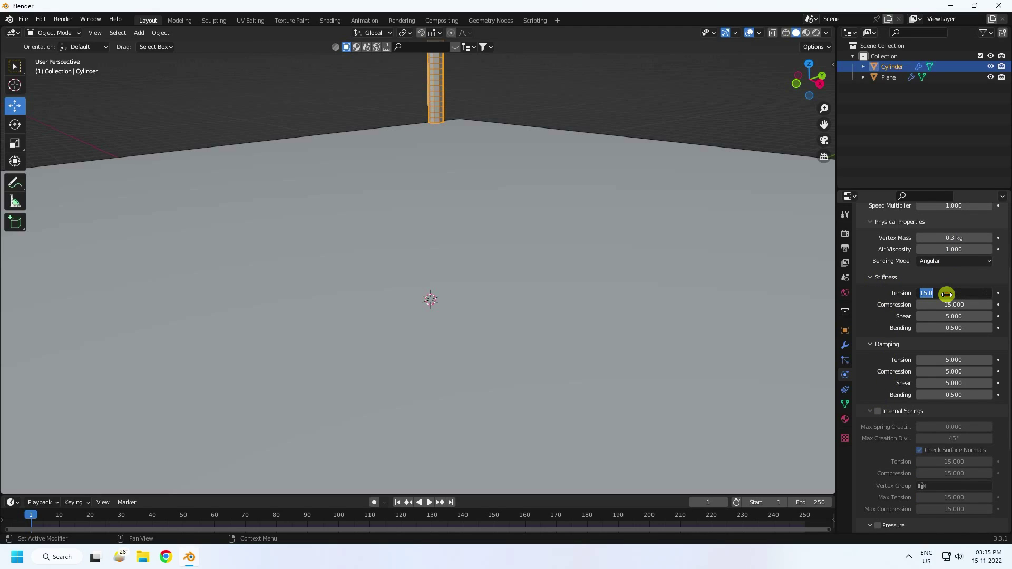
pyautogui.write('4')
pyautogui.press('Tab')
pyautogui.write('4')
pyautogui.press('Tab')
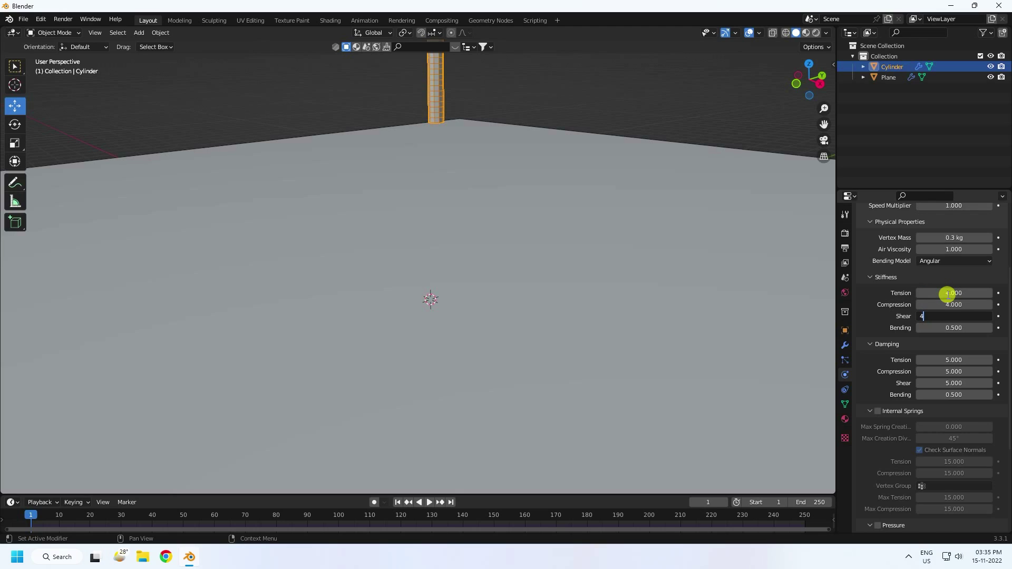
pyautogui.write('4')
pyautogui.press('Return')
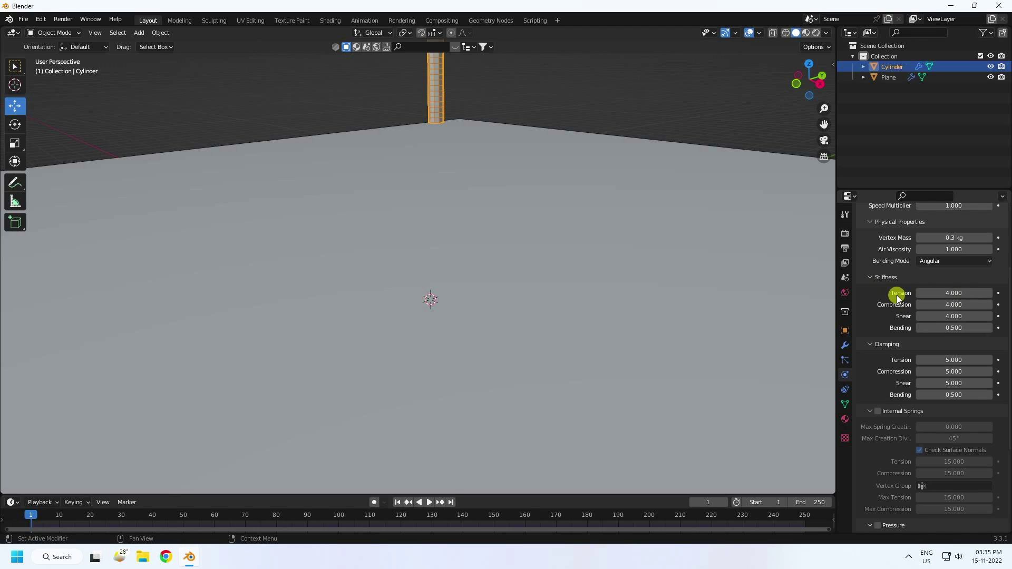
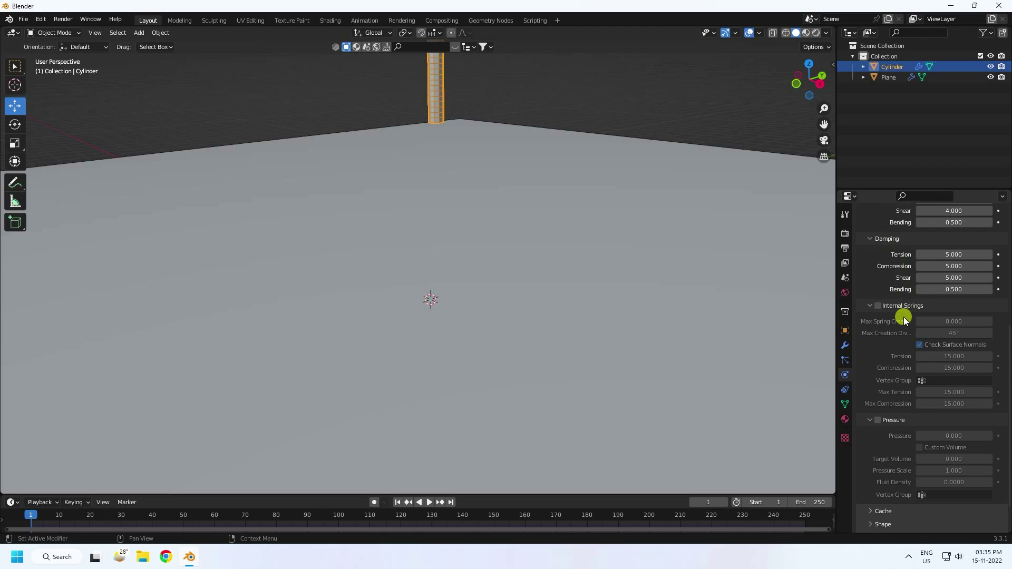
# Enable the cloth's Internal Springs with tension and compression set to 20.
pyautogui.click(877, 307)
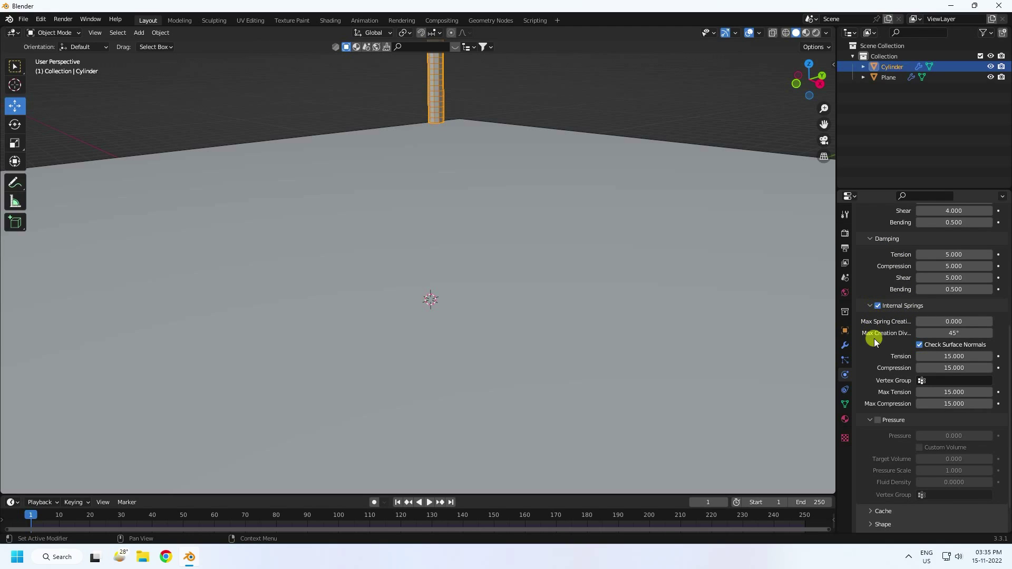
pyautogui.click(955, 358)
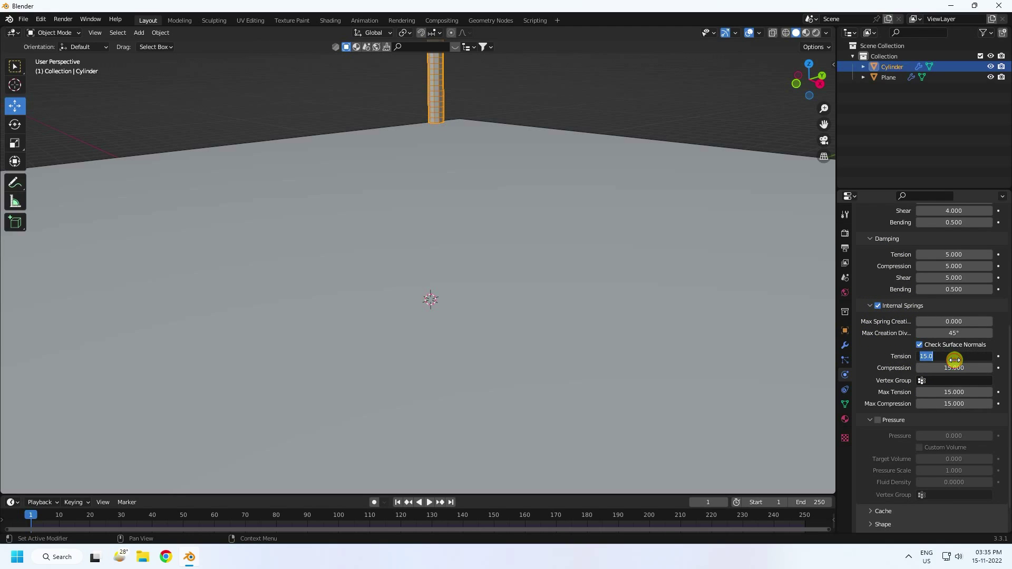
pyautogui.write('20')
pyautogui.press('Tab')
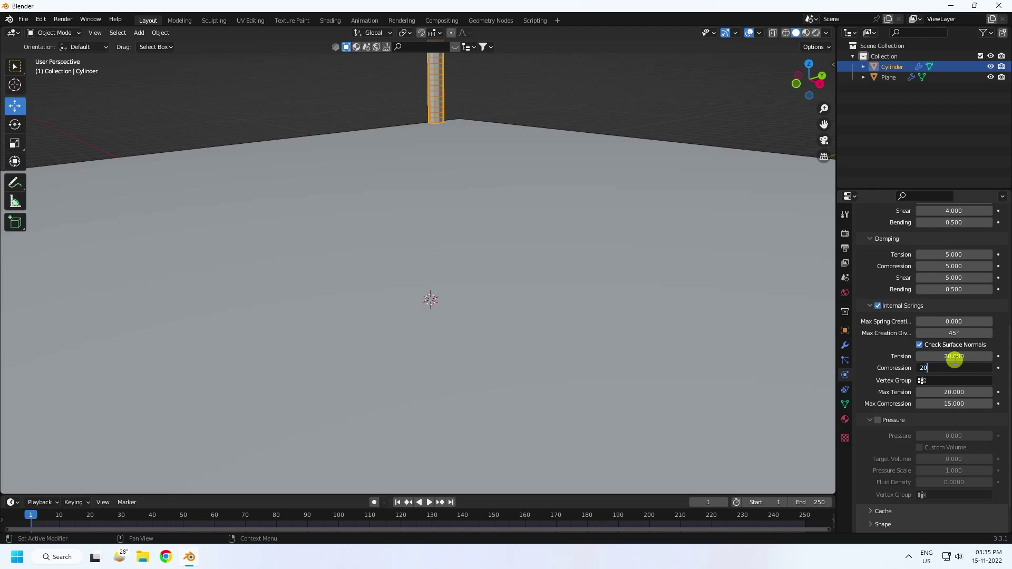
pyautogui.press('Return')
# Enable Pressure on the cylinder's cloth and set the pressure value to 1.
pyautogui.scroll(-2, 892, 388)
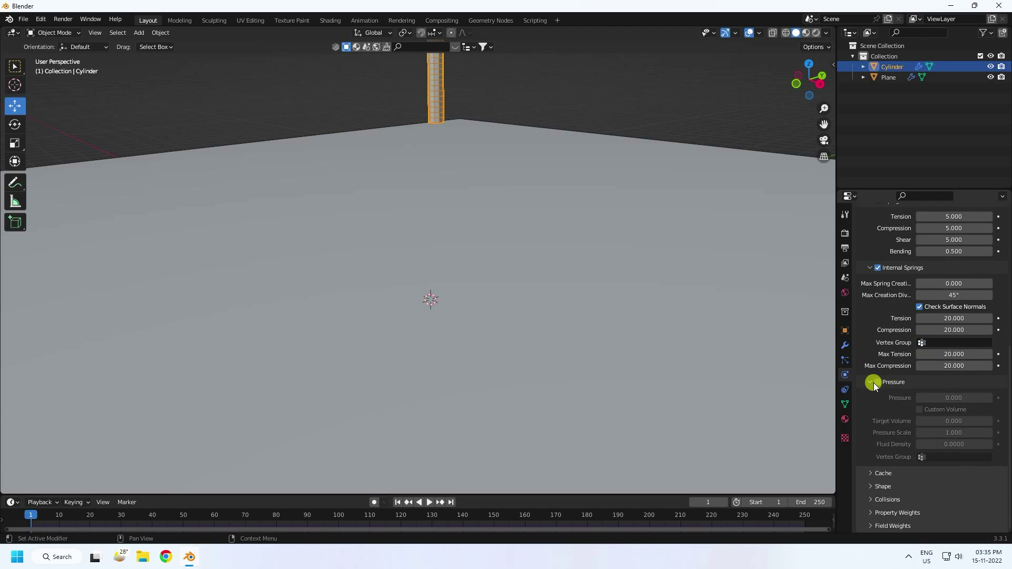
pyautogui.click(878, 382)
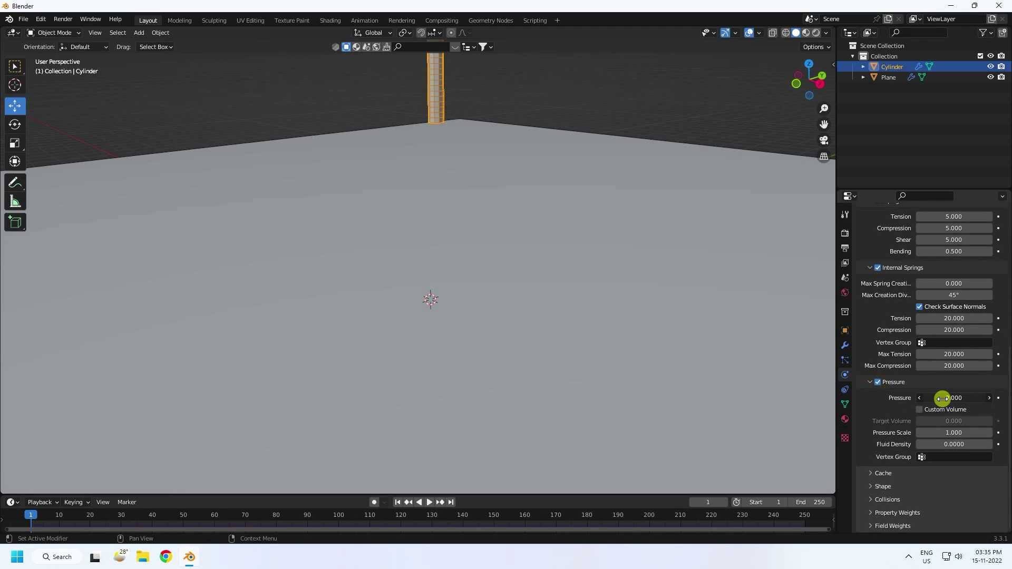
pyautogui.write('1')
pyautogui.press('Return')
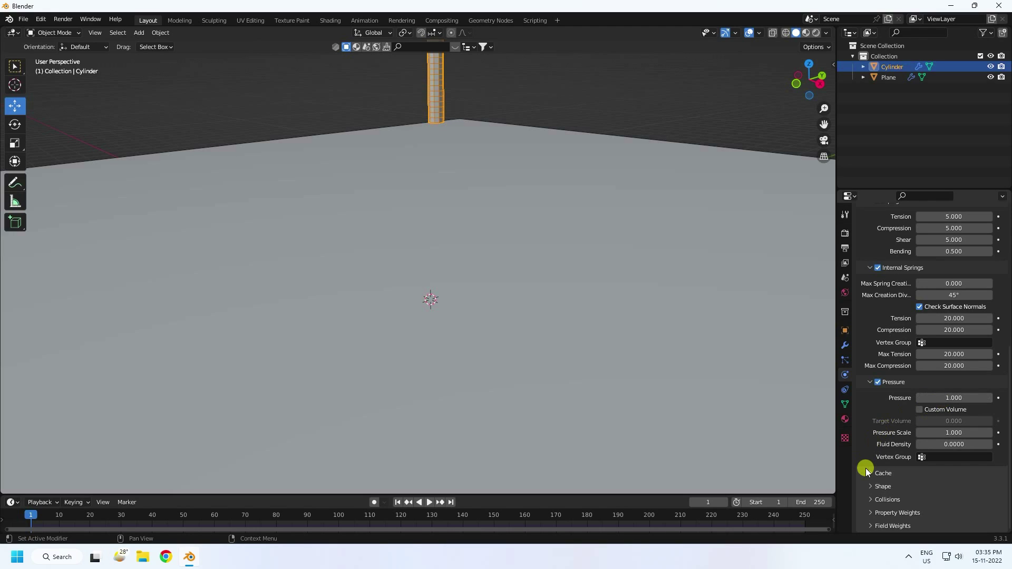
# Expand the cloth's Collisions settings and set the collision quality to 5.
pyautogui.click(870, 500)
pyautogui.scroll(-7, 888, 404)
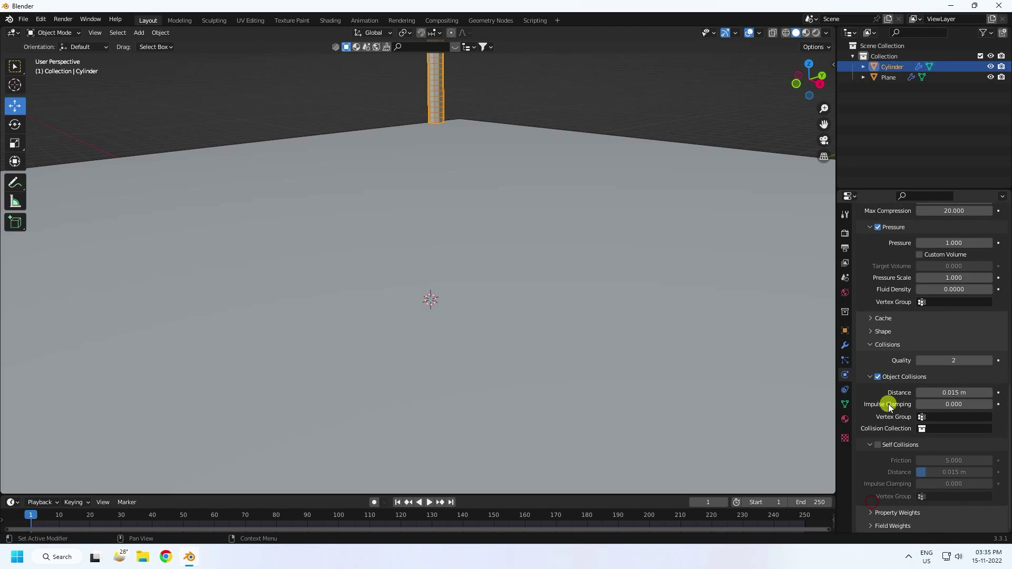
pyautogui.click(947, 361)
pyautogui.press('Return')
# Enable Self Collisions for the cylinder's cloth and set their friction to 10.
pyautogui.click(878, 445)
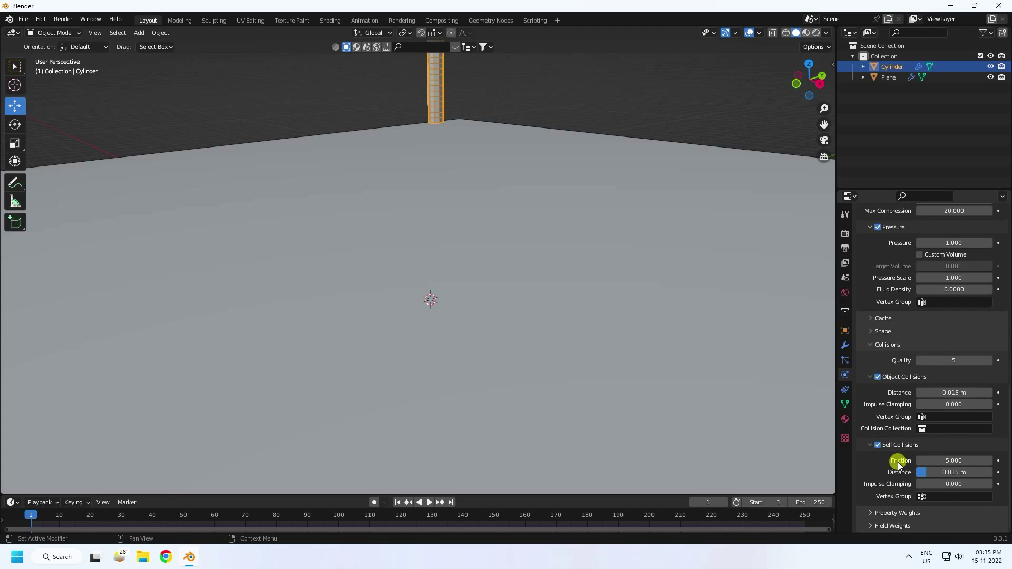
pyautogui.doubleClick(938, 459)
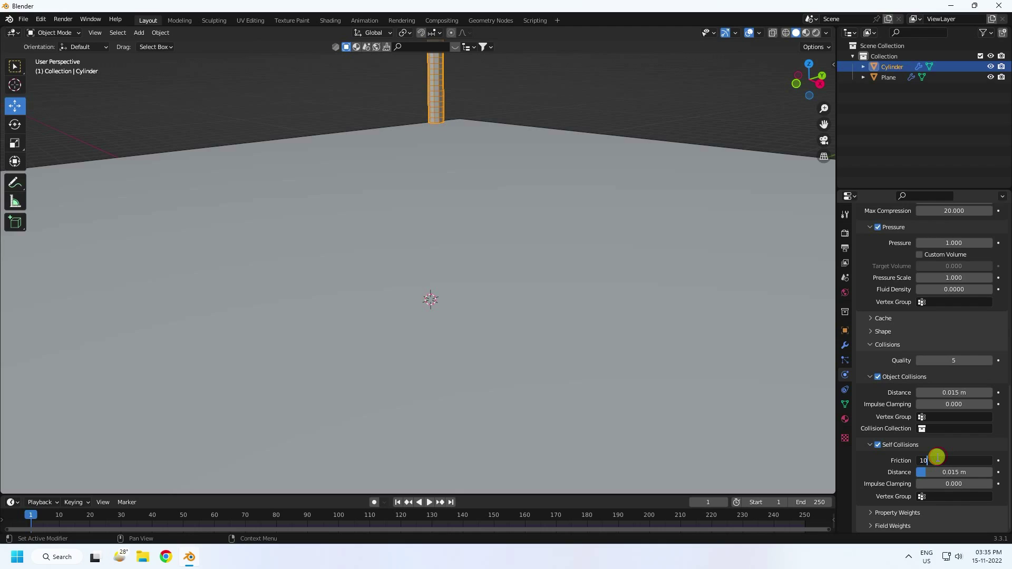
pyautogui.write('10')
pyautogui.press('Return')
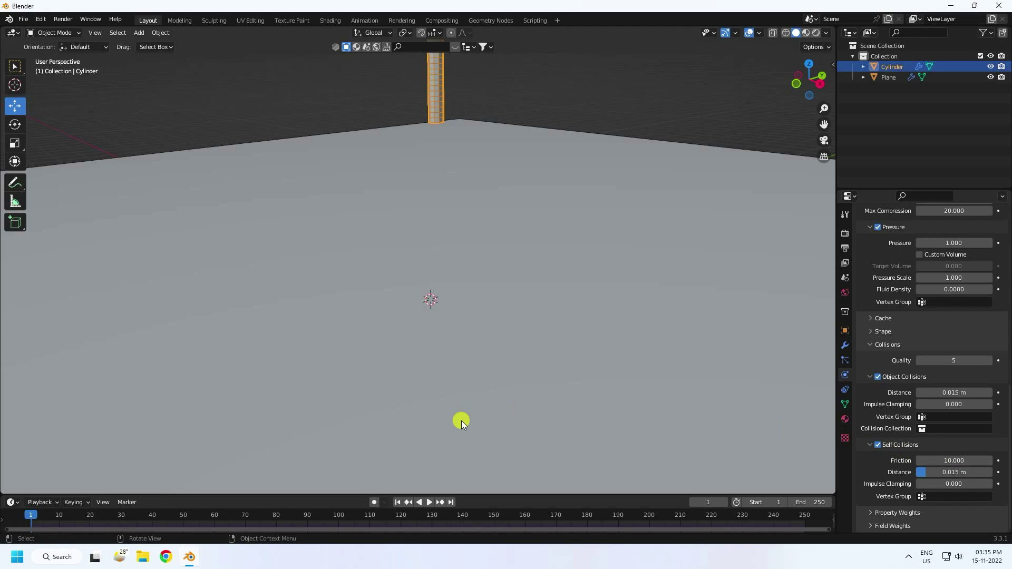
# Play the cloth simulation to check how the cylinder falls and coils on the plane, and stop it partway.
pyautogui.click(432, 502)
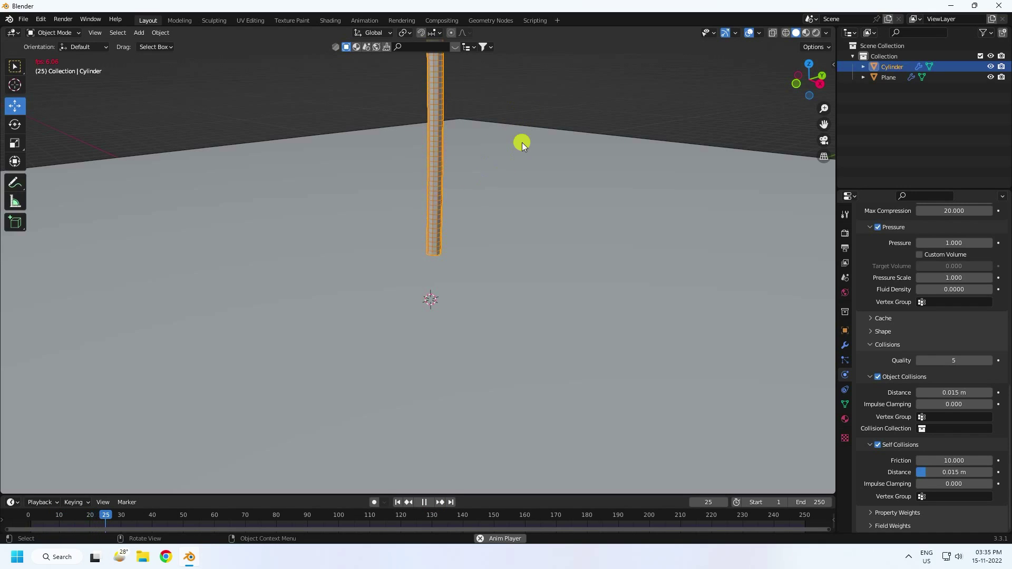
pyautogui.click(530, 112)
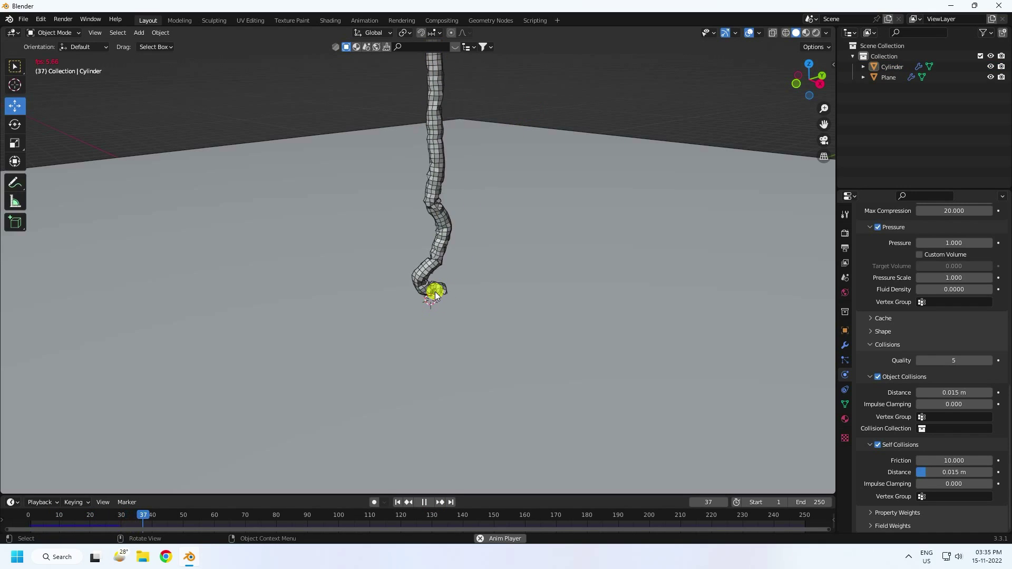
pyautogui.scroll(2, 435, 292)
pyautogui.scroll(1, 441, 297)
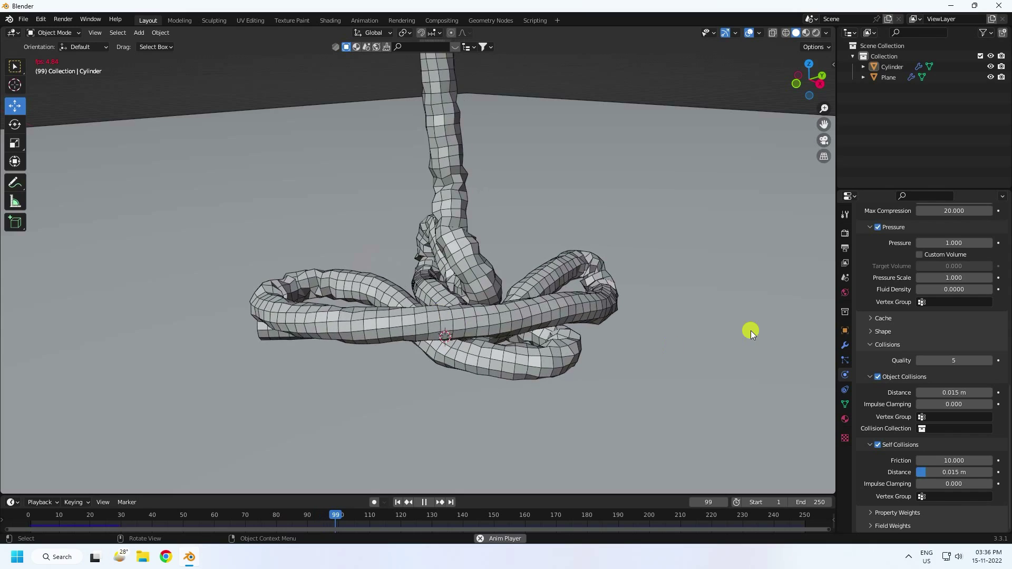
pyautogui.click(424, 502)
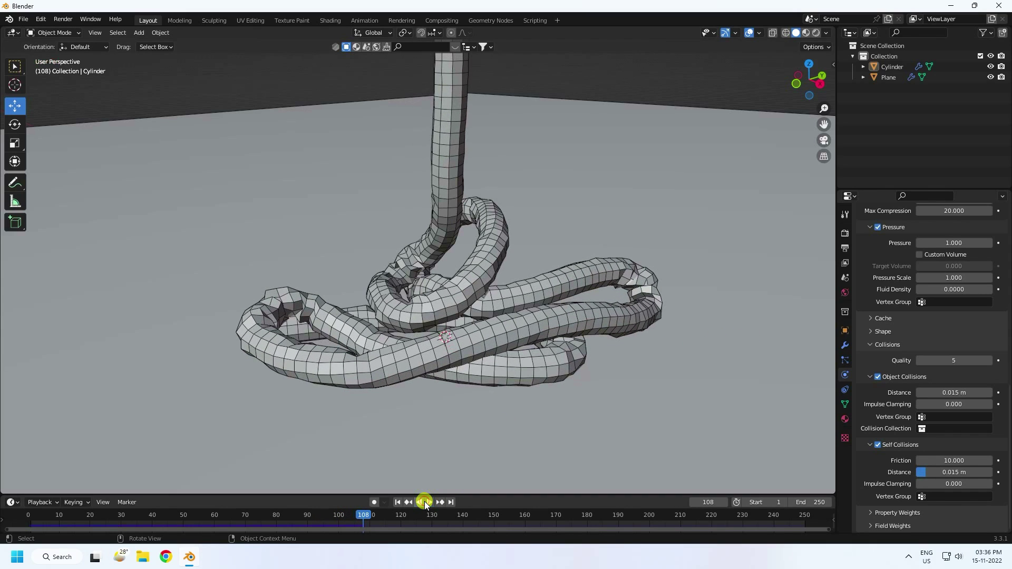
# Return to frame 1 and bake the cylinder's cloth simulation cache for frames 1 to 250.
pyautogui.click(885, 322)
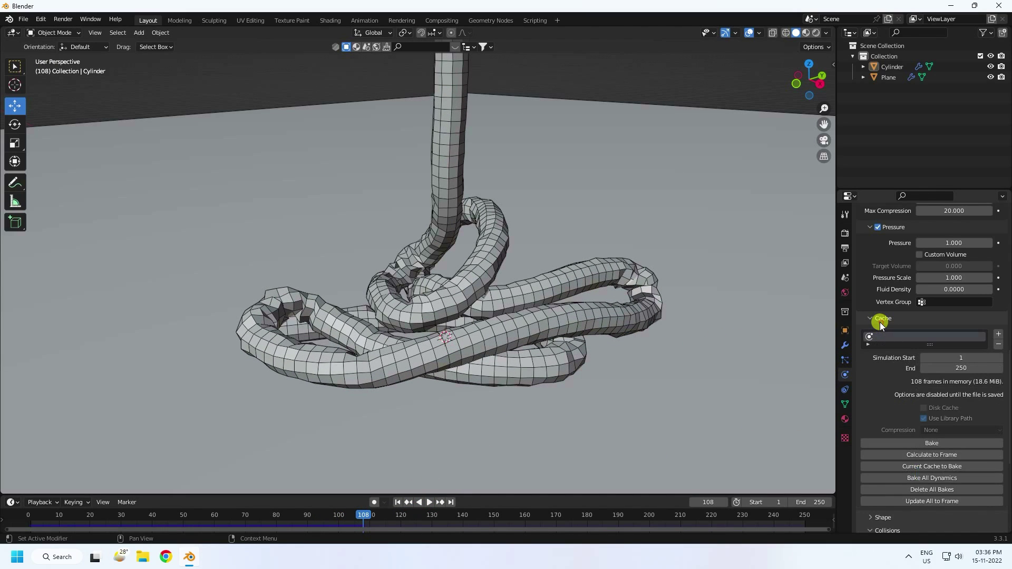
pyautogui.click(397, 502)
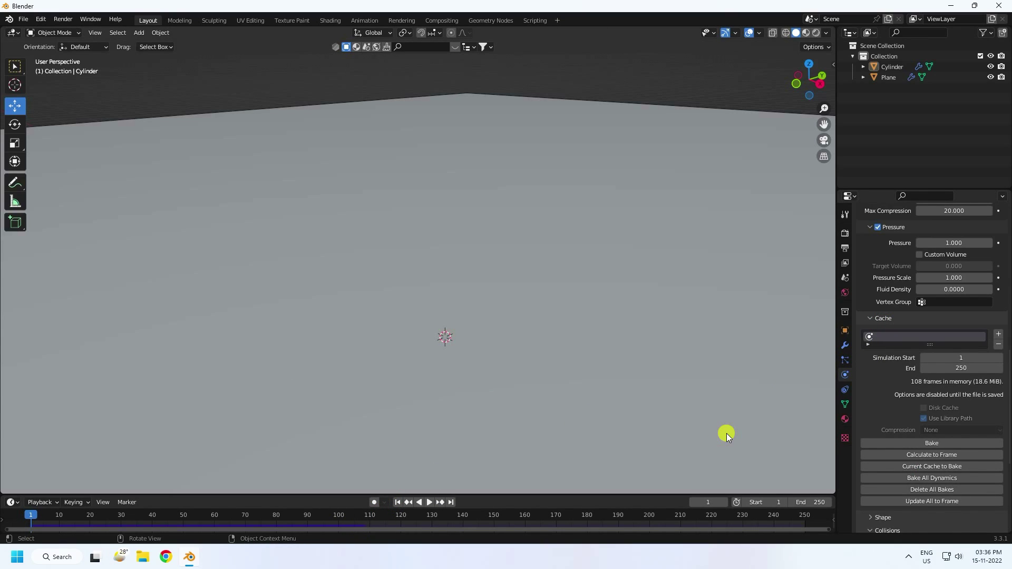
pyautogui.click(958, 443)
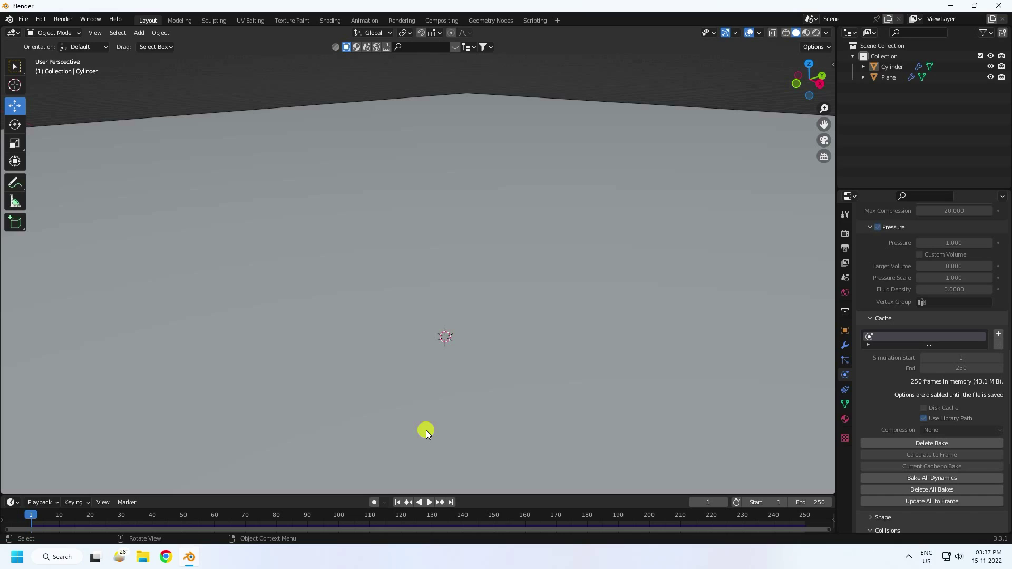
# Play the baked simulation from the first frame and pause it once most of the rope has landed.
pyautogui.click(397, 502)
pyautogui.click(429, 502)
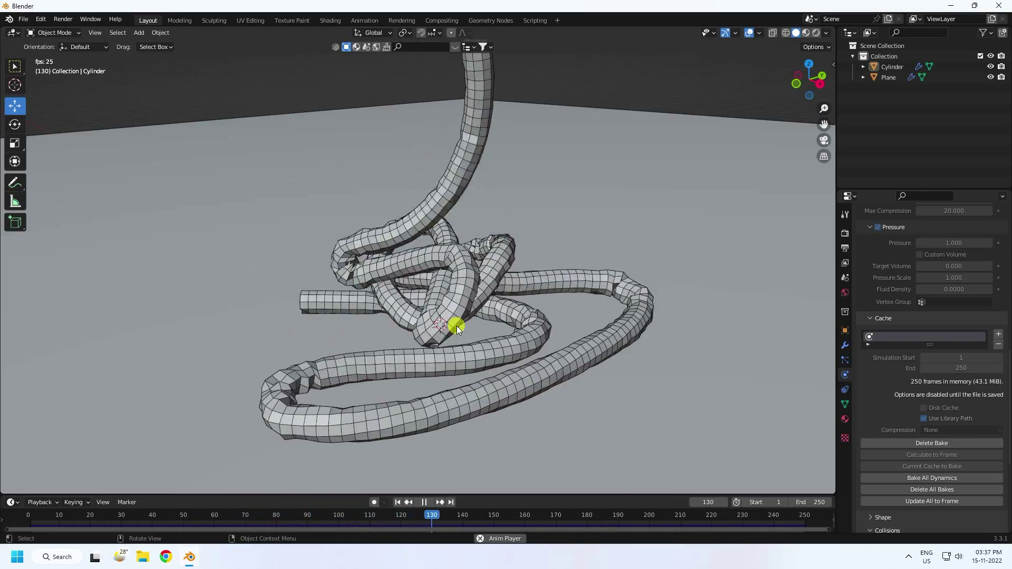
pyautogui.scroll(2, 461, 336)
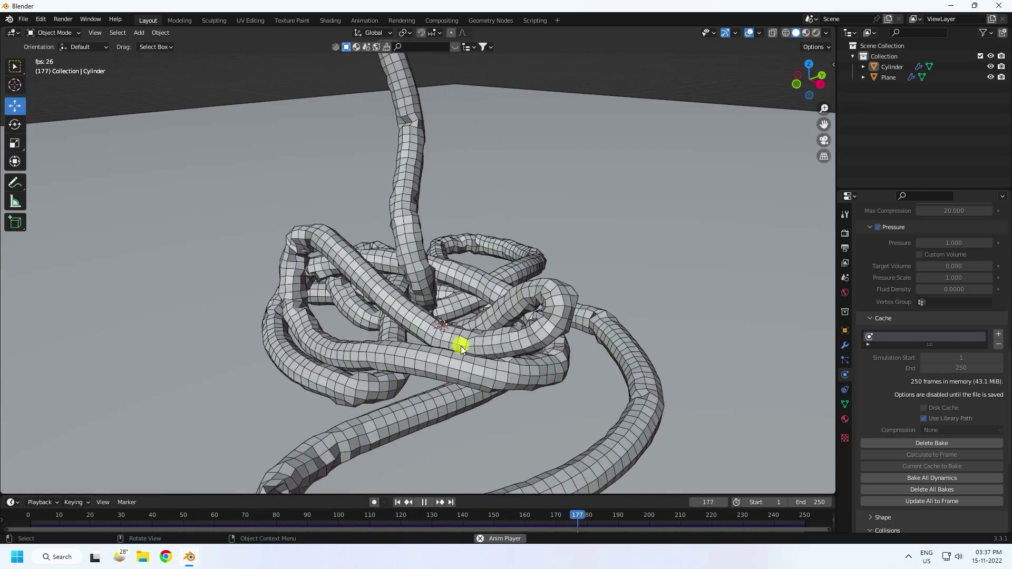
pyautogui.click(424, 503)
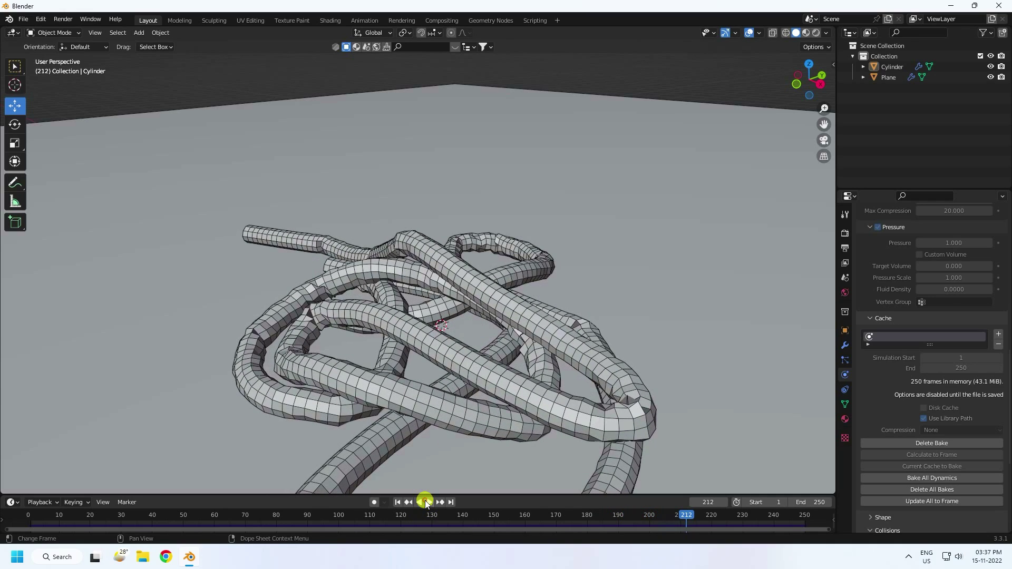
# Apply smooth shading to the rope cylinder.
pyautogui.click(474, 359)
pyautogui.rightClick(474, 359)
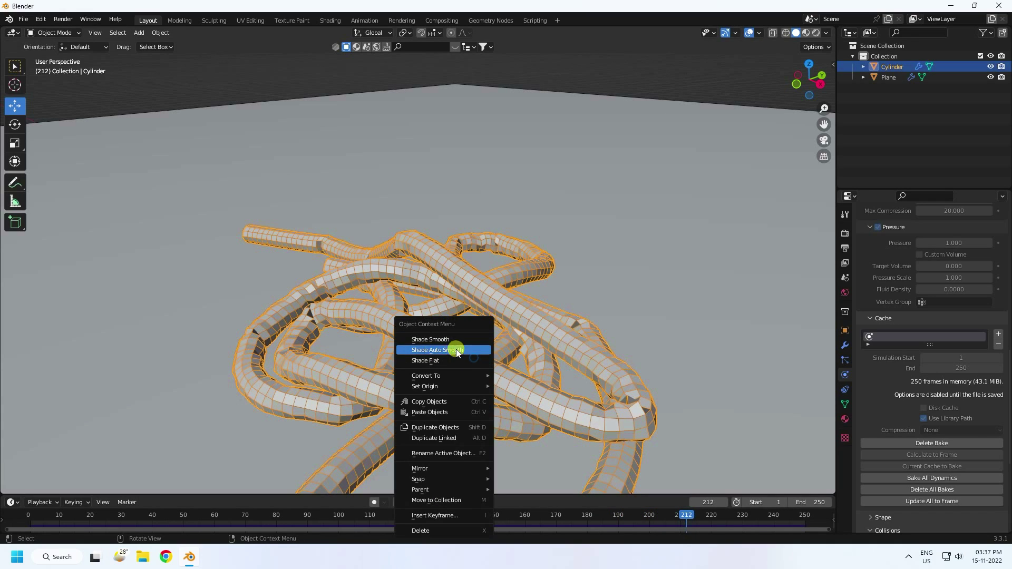
pyautogui.click(431, 339)
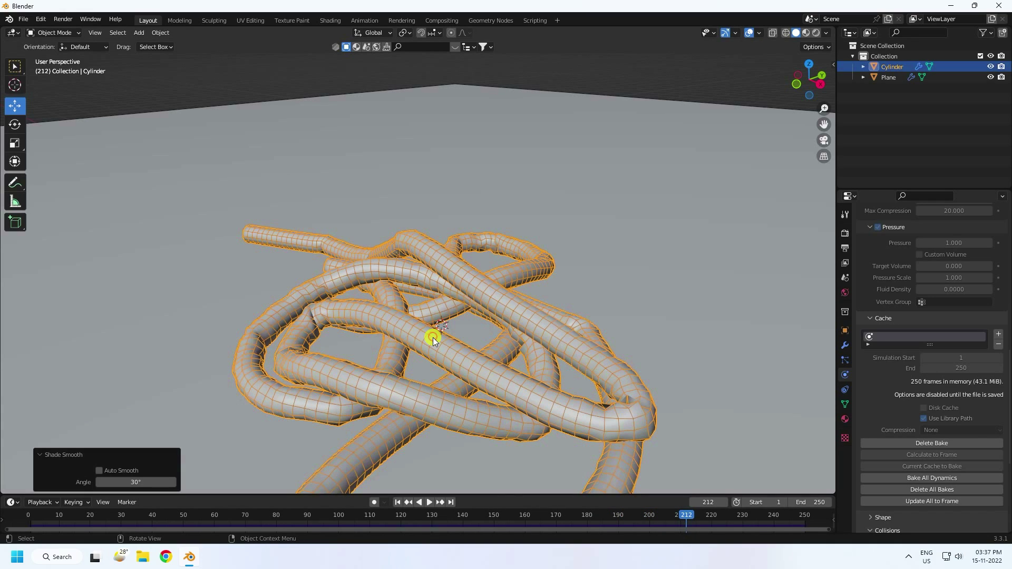
# Add a Subdivision Surface modifier to the cylinder with the viewport level set to 2.
pyautogui.click(845, 343)
pyautogui.click(878, 231)
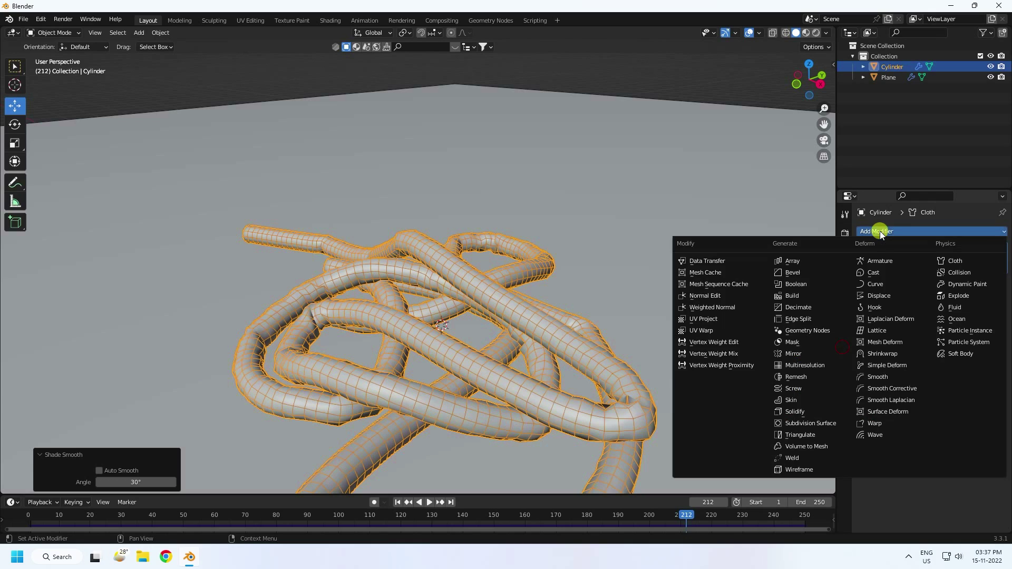
pyautogui.click(806, 424)
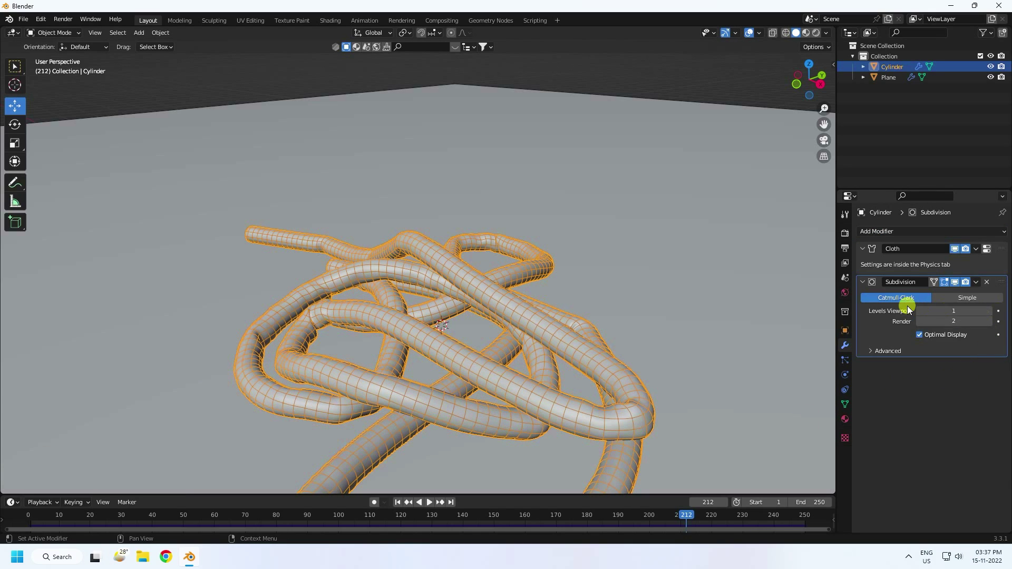
pyautogui.moveTo(920, 312); pyautogui.dragTo(931, 312)
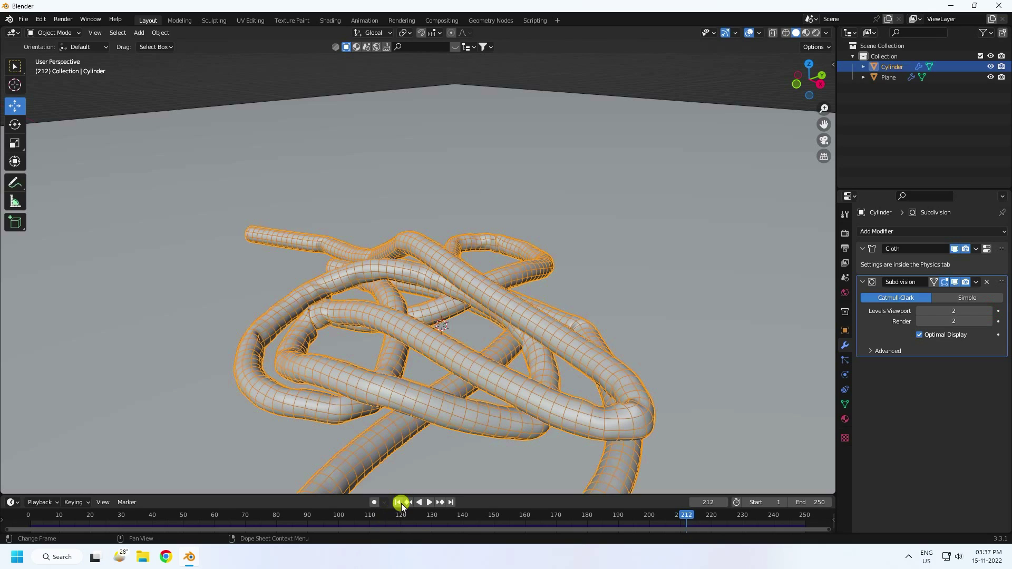
# Replay the animation from the start to inspect the smoothed rope, and pause it while the rope is still falling.
pyautogui.click(400, 502)
pyautogui.click(430, 502)
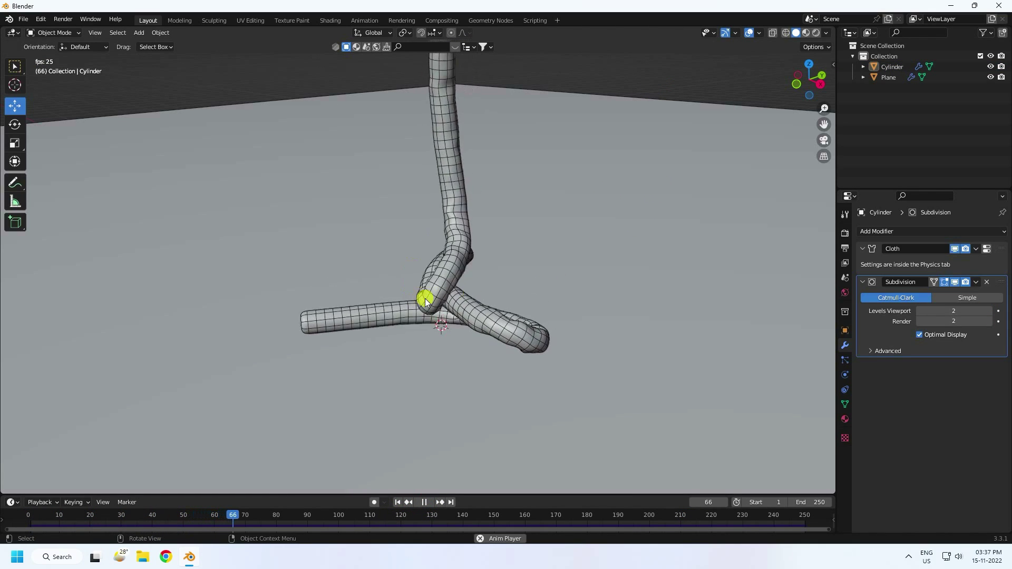
pyautogui.scroll(2, 445, 249)
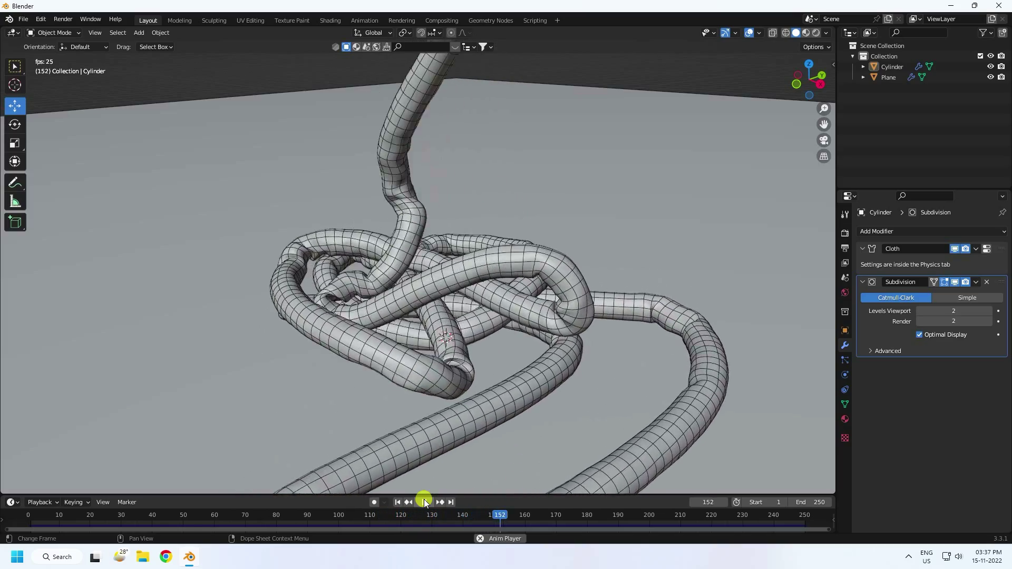
pyautogui.click(425, 502)
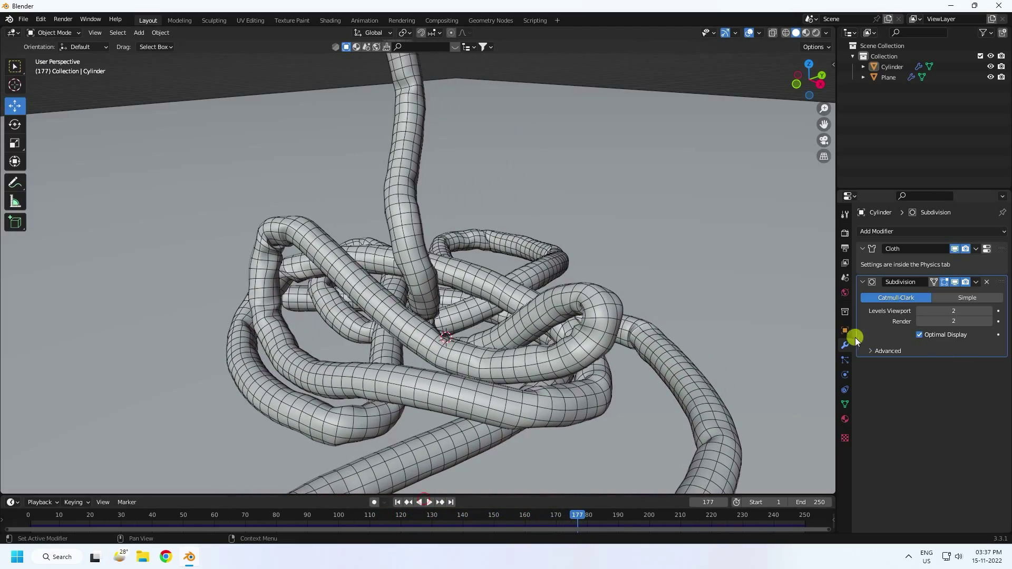
# Create a new material for the ground plane and set its base color to hex 111111.
pyautogui.click(858, 78)
pyautogui.click(846, 420)
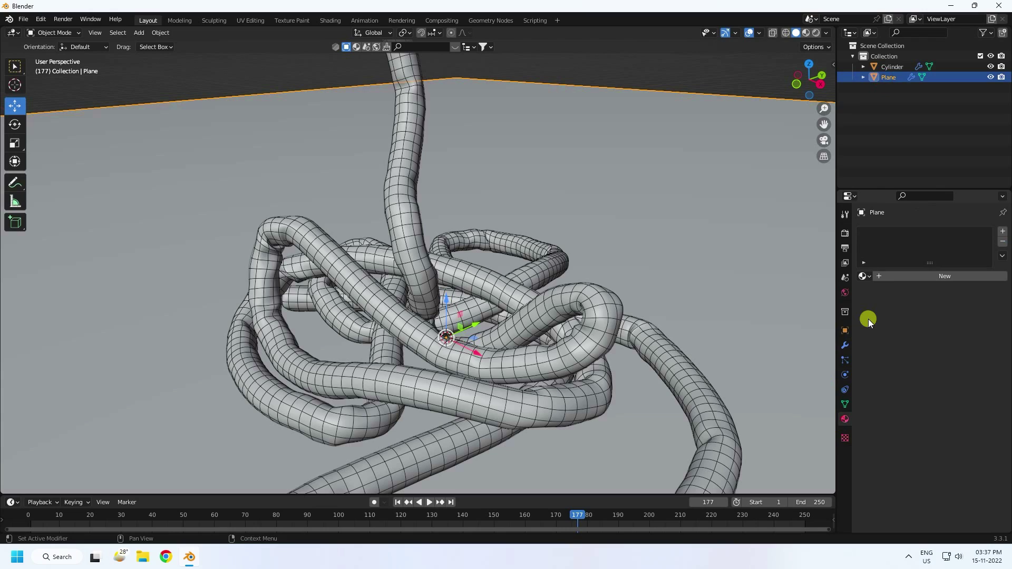
pyautogui.click(890, 275)
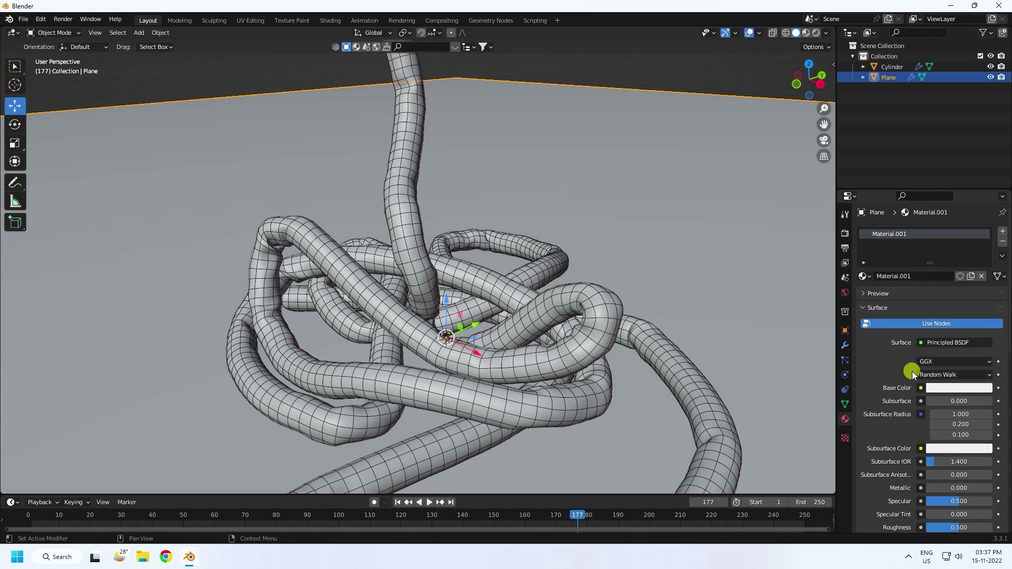
pyautogui.click(944, 388)
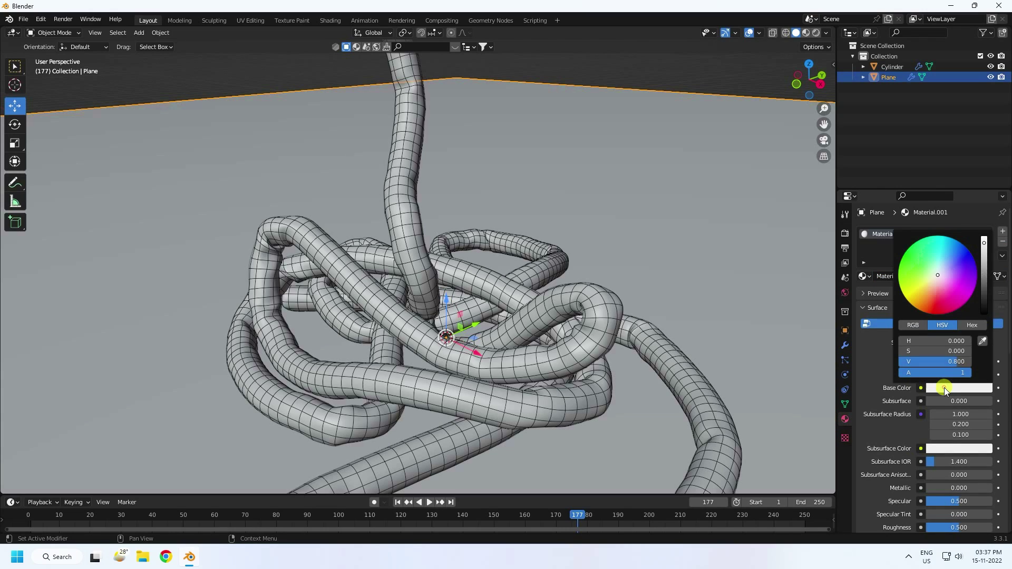
pyautogui.click(973, 325)
pyautogui.click(944, 340)
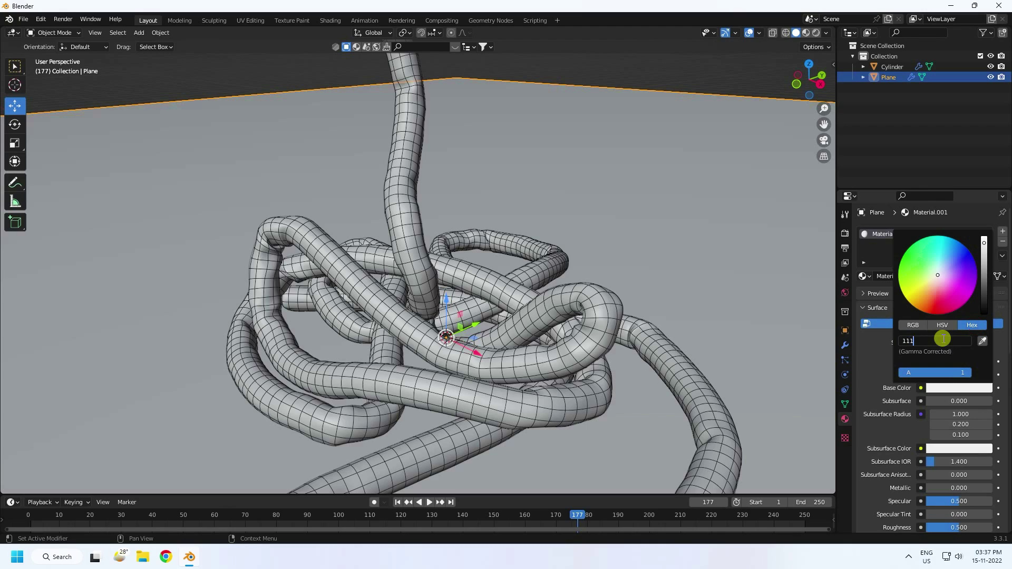
pyautogui.write('111111')
pyautogui.press('Return')
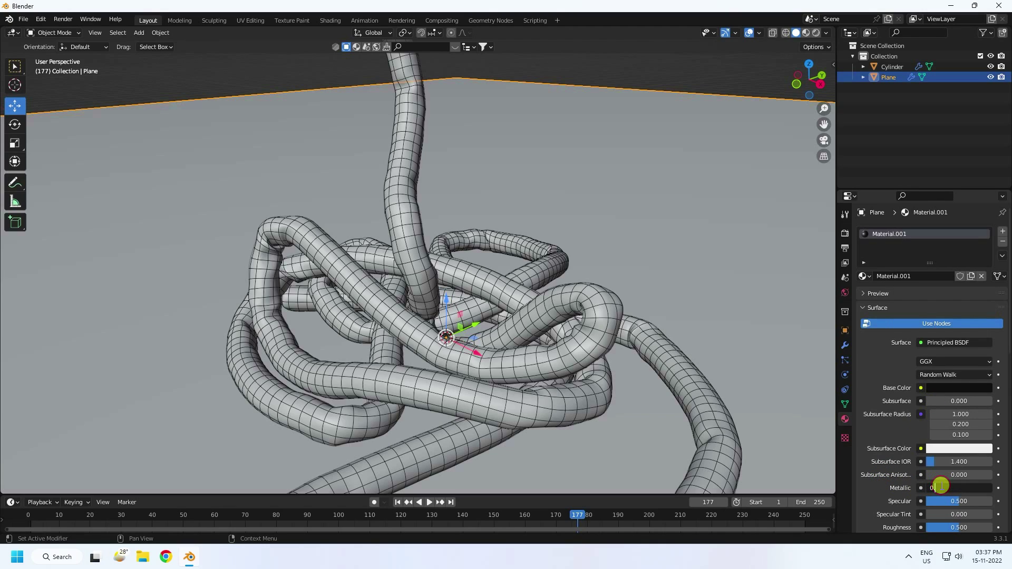
# Set the plane material's Metallic to 0.3 and Roughness to 0.3.
pyautogui.write('0.3')
pyautogui.press('Return')
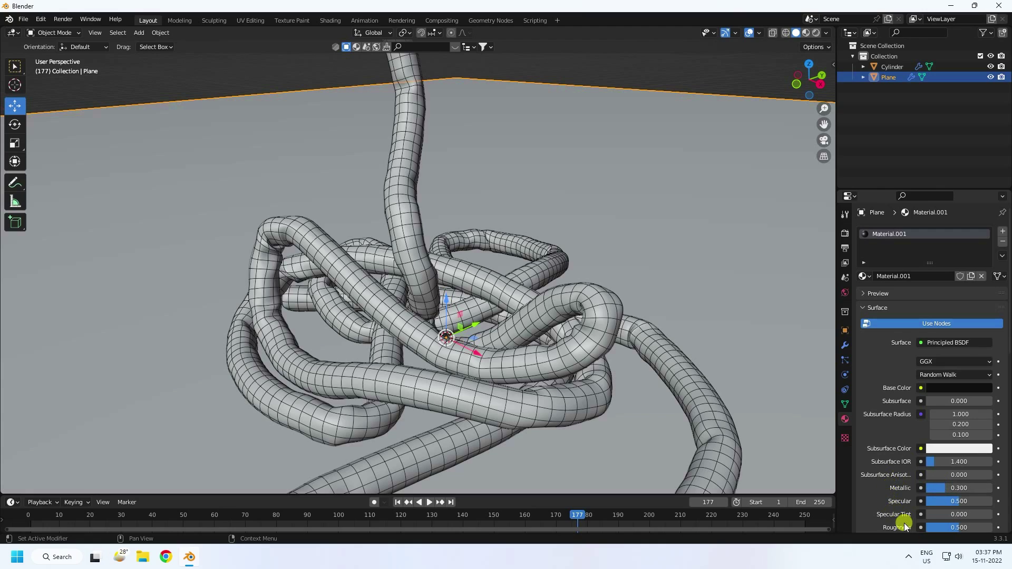
pyautogui.doubleClick(960, 526)
pyautogui.write('0')
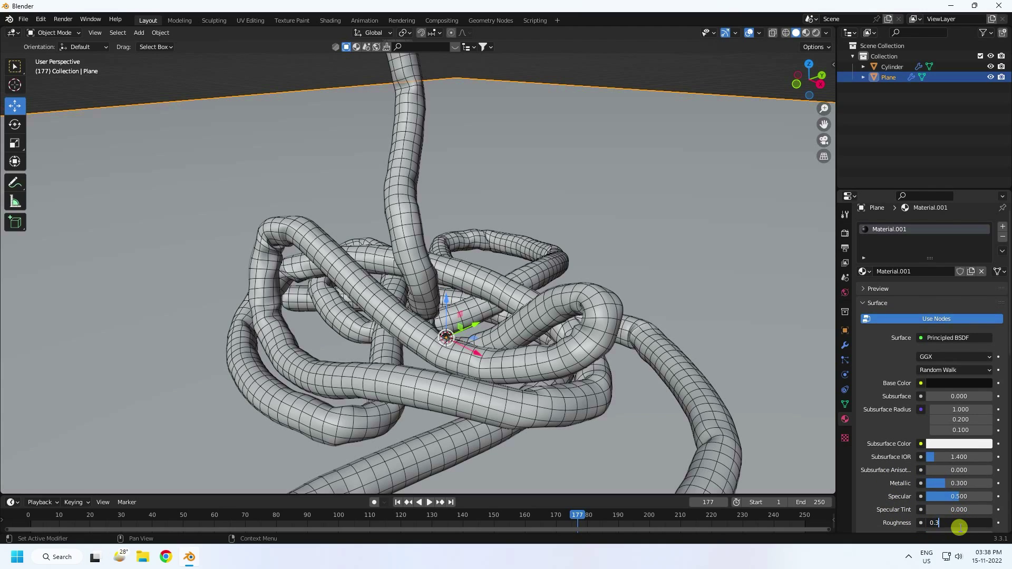
pyautogui.write('.3')
pyautogui.press('Return')
pyautogui.click(882, 433)
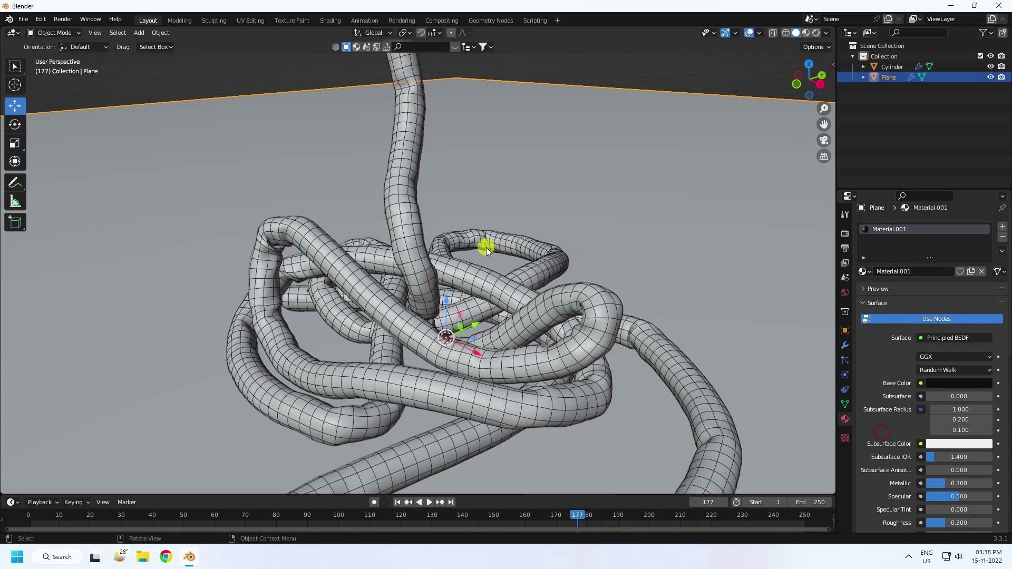
# Create a new material for the rope cylinder with a base color of hue 0.06, saturation 1 and value 1.
pyautogui.scroll(-3, 464, 245)
pyautogui.scroll(2, 423, 242)
pyautogui.click(414, 254)
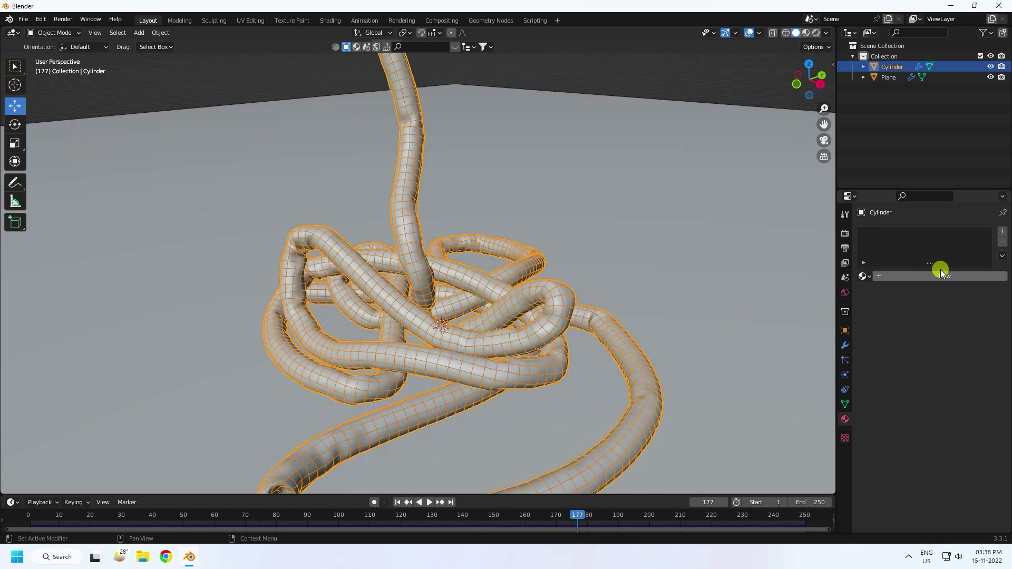
pyautogui.click(915, 275)
pyautogui.click(958, 389)
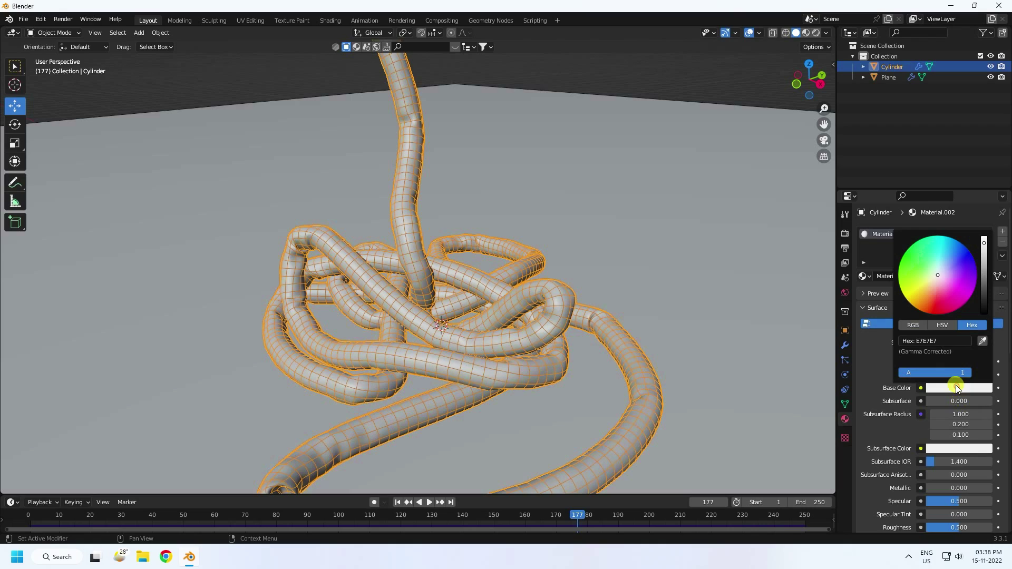
pyautogui.click(943, 325)
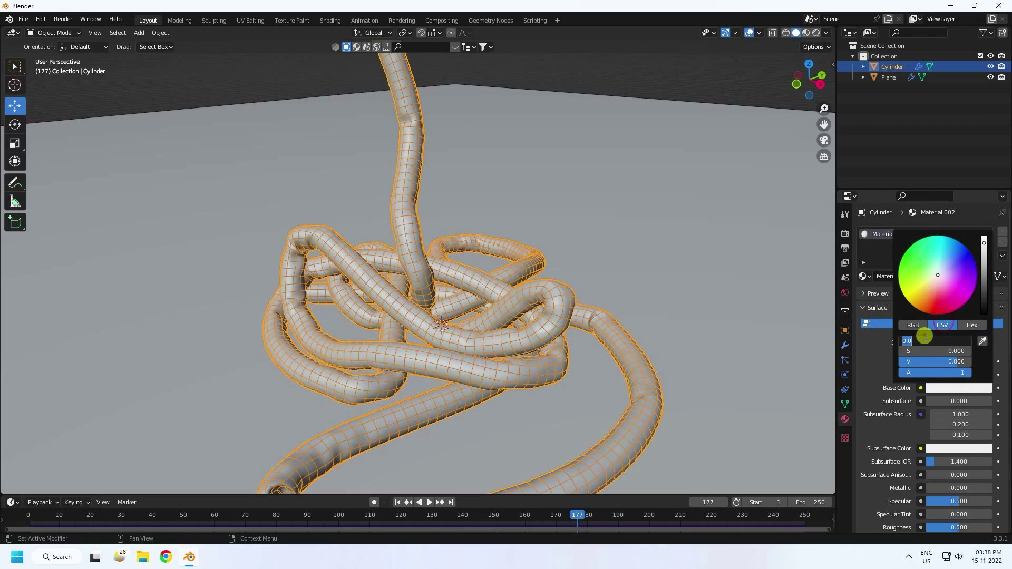
pyautogui.click(925, 338)
pyautogui.write('0.06')
pyautogui.press('Tab')
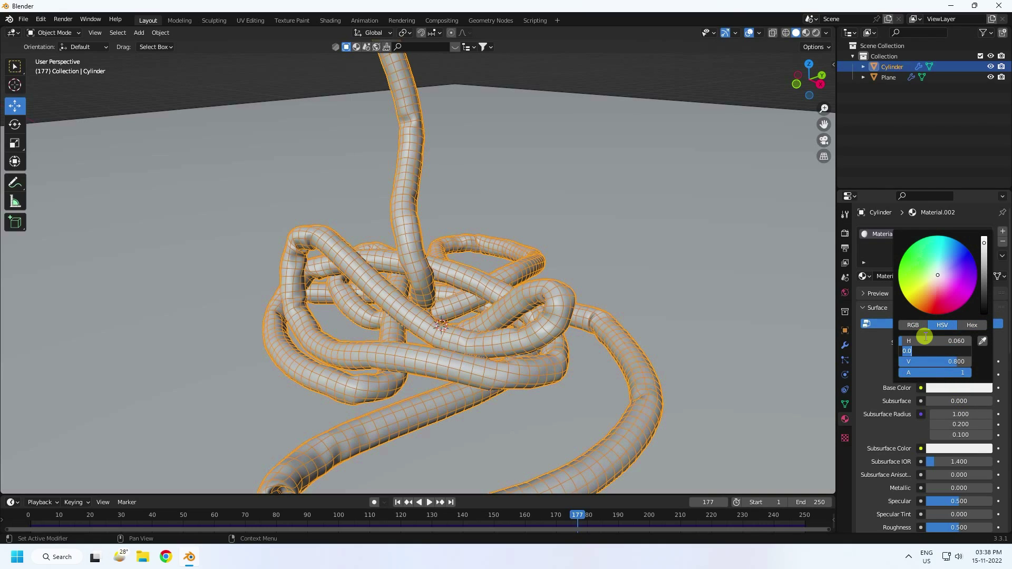
pyautogui.write('1')
pyautogui.press('Tab')
pyautogui.write('1')
pyautogui.press('Return')
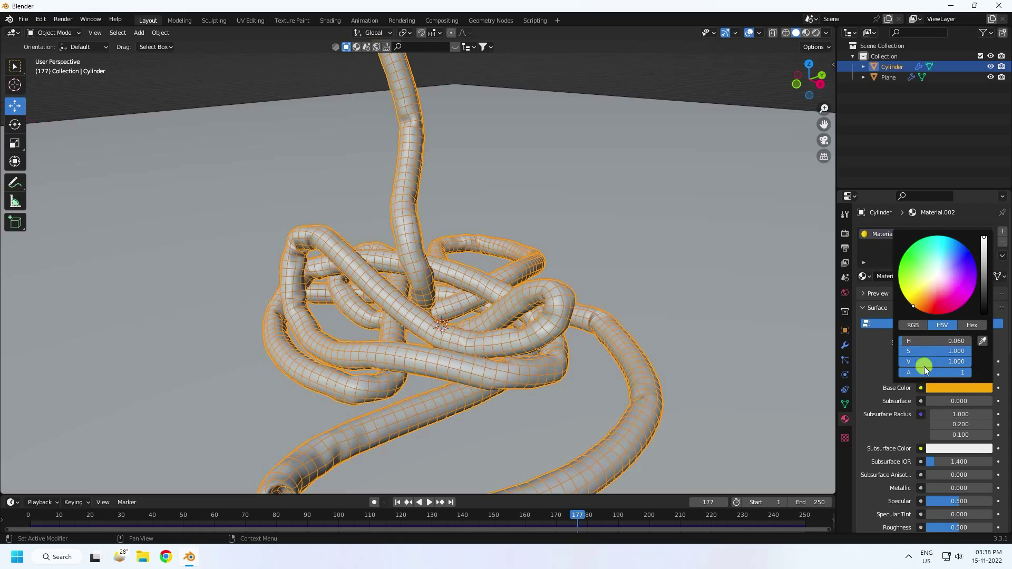
# Show the viewport in Material Preview shading and turn off the wireframe overlay.
pyautogui.scroll(-6, 881, 465)
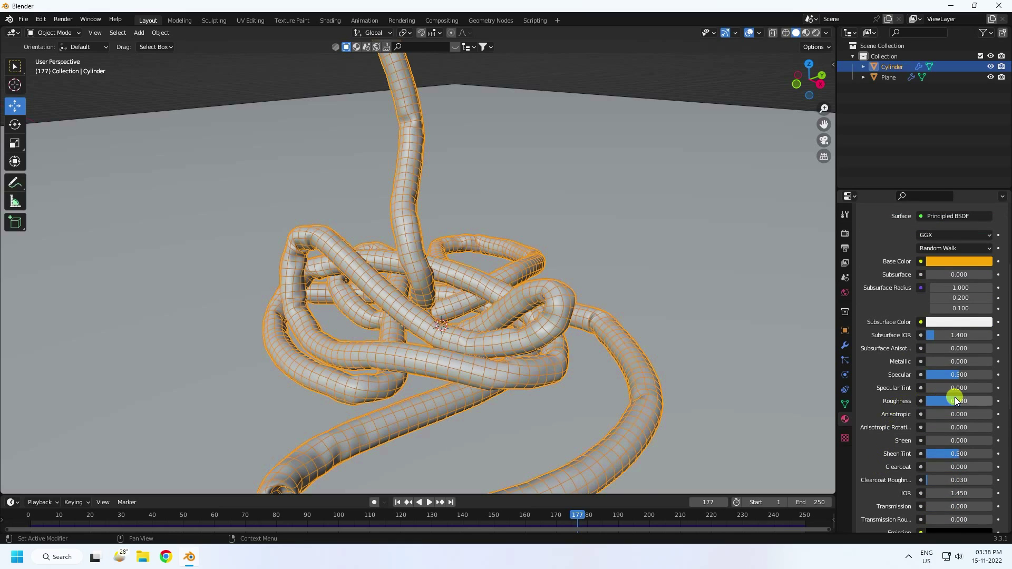
pyautogui.click(806, 33)
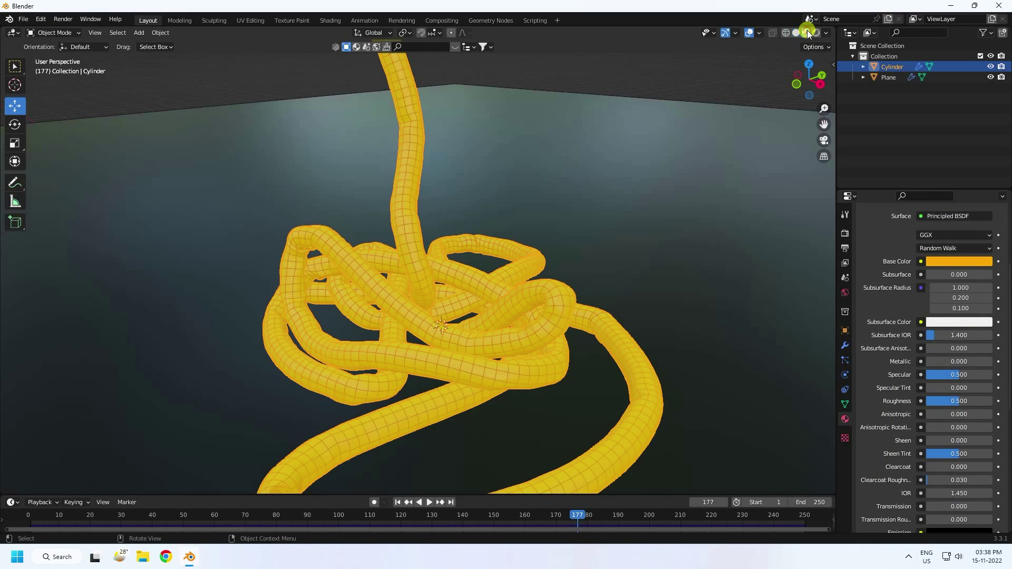
pyautogui.click(759, 33)
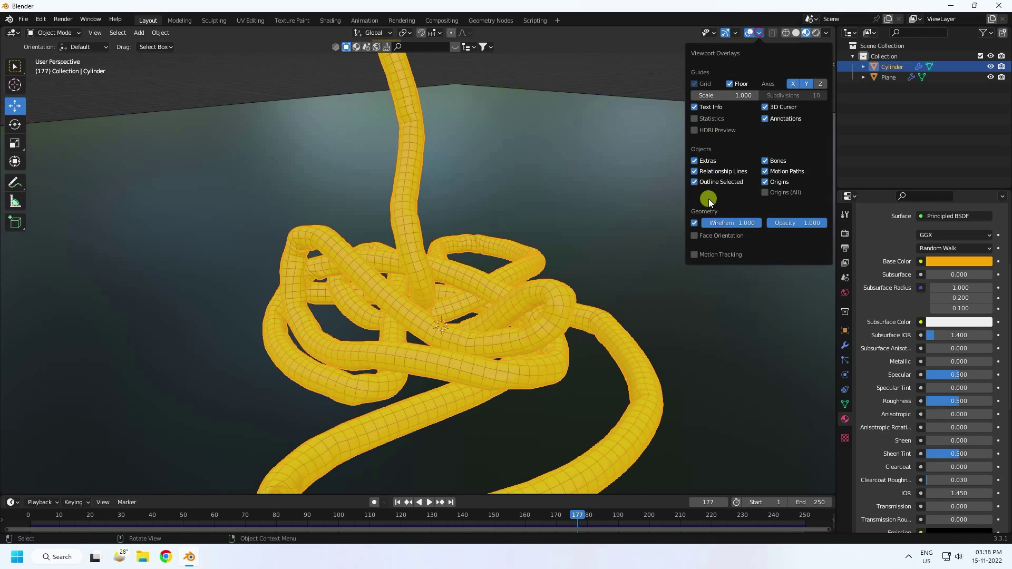
pyautogui.click(694, 223)
pyautogui.click(666, 68)
pyautogui.scroll(3, 406, 388)
pyautogui.click(402, 352)
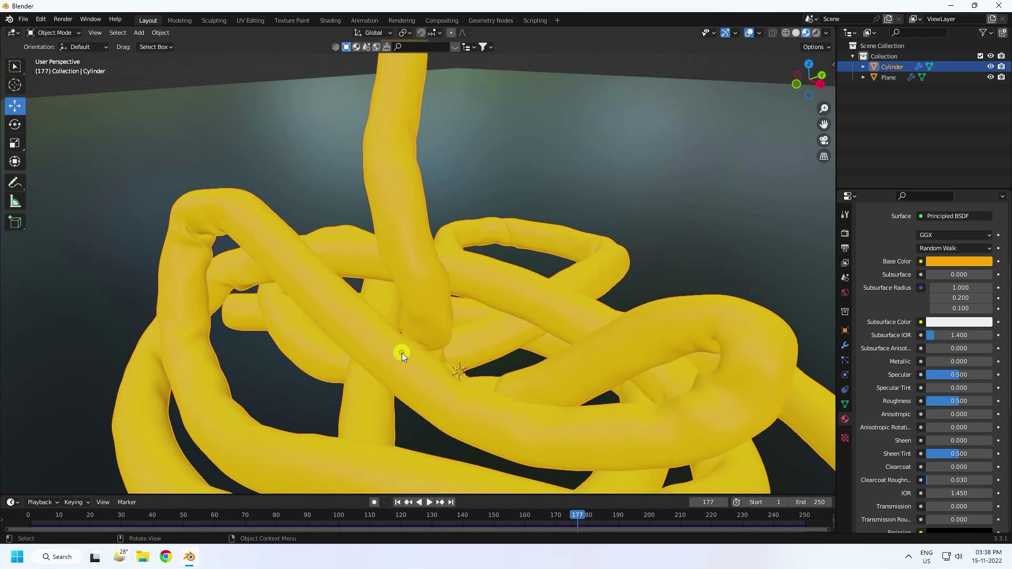
# Apply smooth shading to the rope cylinder.
pyautogui.rightClick(402, 353)
pyautogui.click(374, 336)
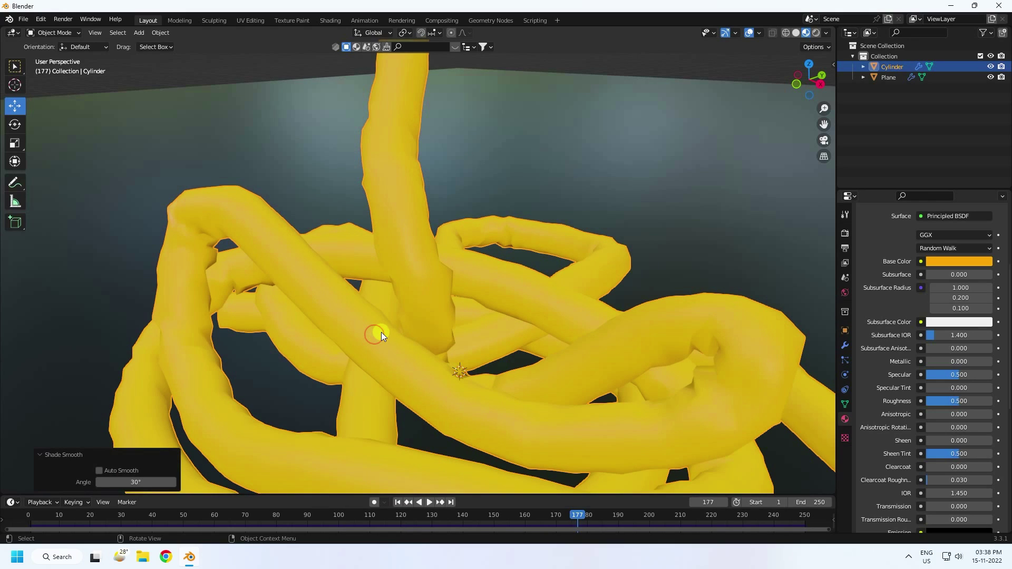
pyautogui.rightClick(381, 332)
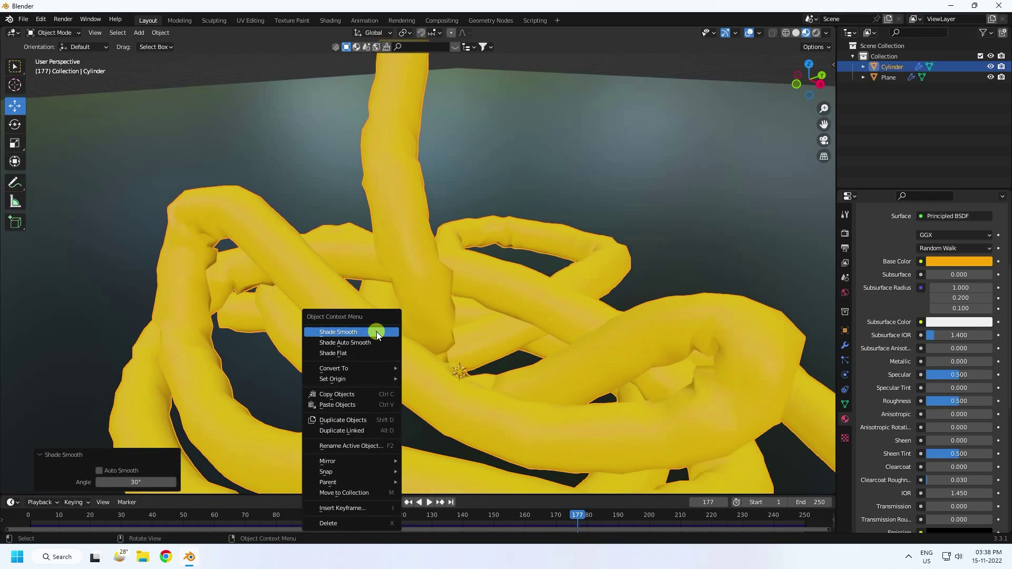
pyautogui.click(376, 331)
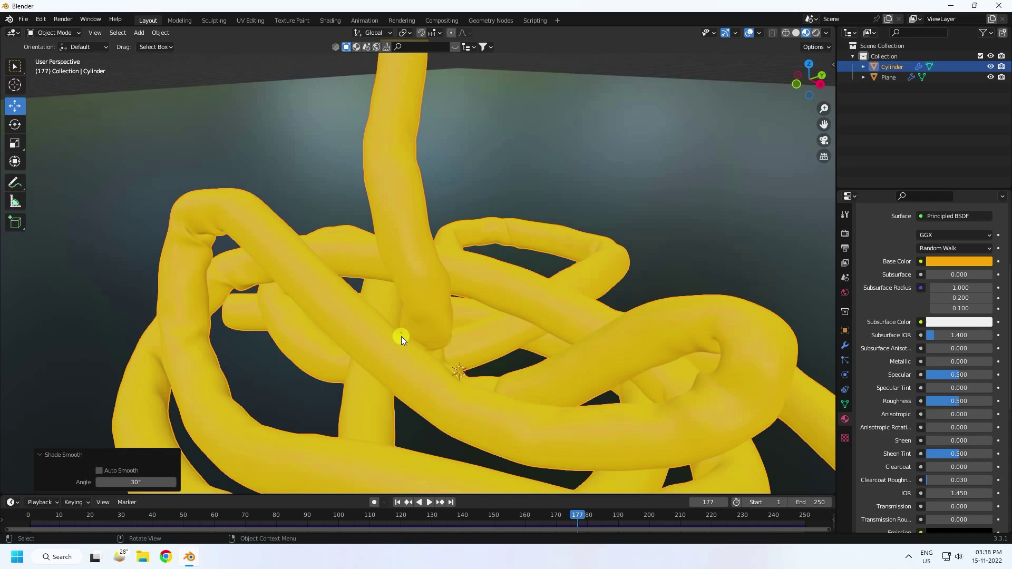
# Add a camera aligned to a wider view of the rope and adjust its location to about X 5.31, Y -5.03, Z 3.29 m.
pyautogui.scroll(-4, 400, 337)
pyautogui.click(140, 31)
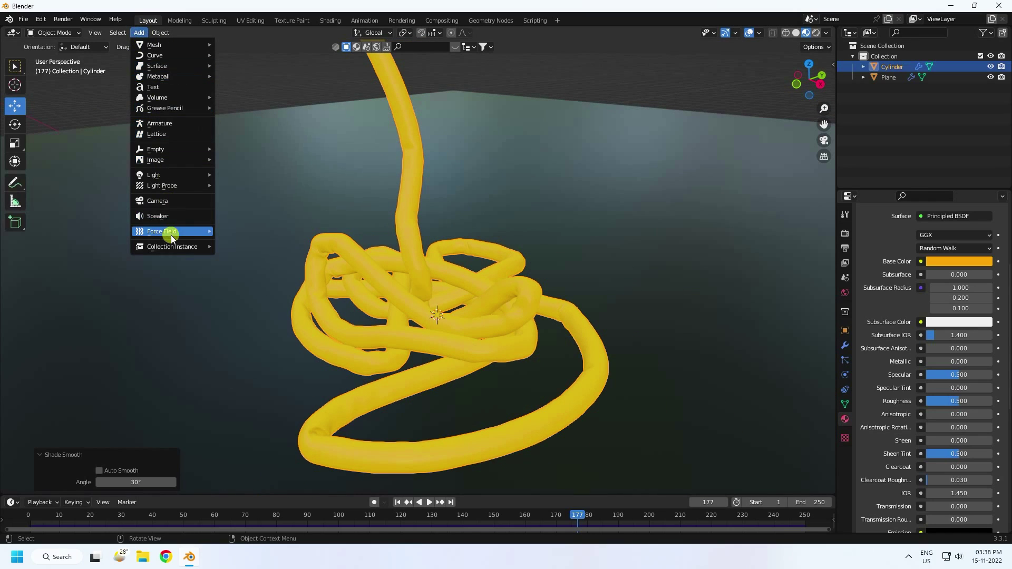
pyautogui.click(170, 200)
pyautogui.press('ctrl+KP_0')
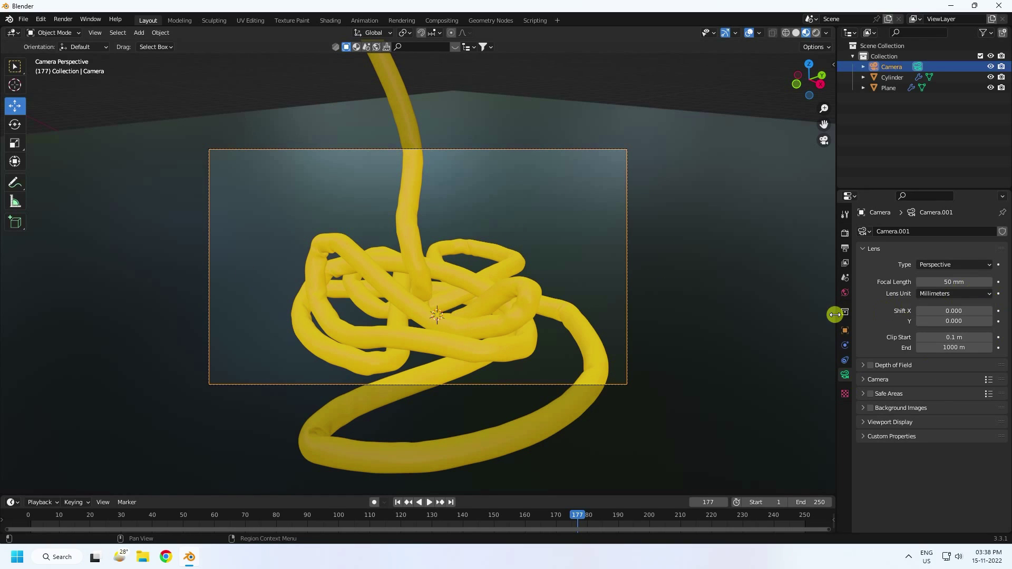
pyautogui.click(845, 331)
pyautogui.moveTo(943, 261); pyautogui.dragTo(948, 289)
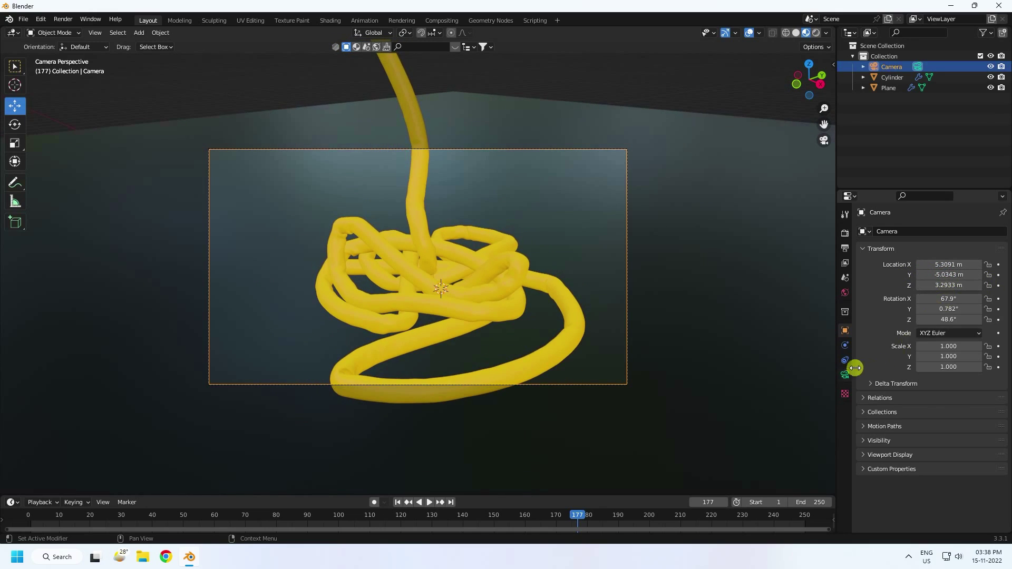
# Light the world with an Environment Texture using brown_photostudio_02_4k.exr from the HDRi folder.
pyautogui.click(846, 293)
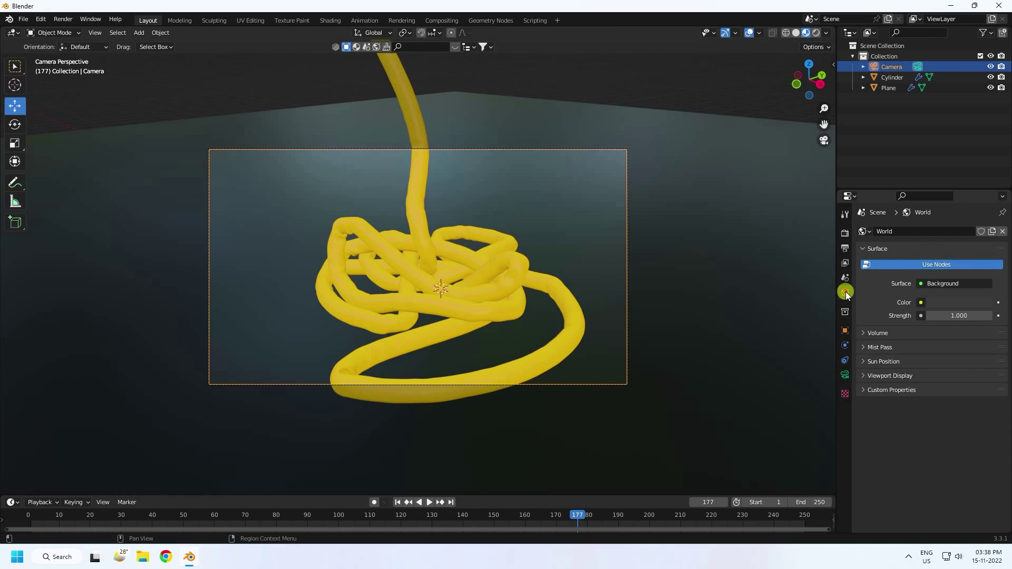
pyautogui.click(921, 302)
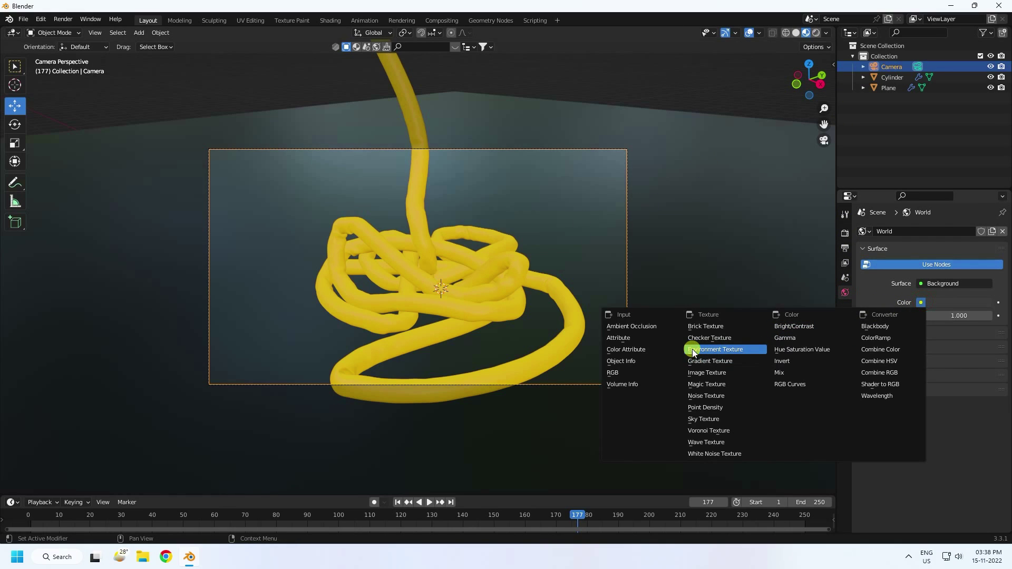
pyautogui.click(720, 350)
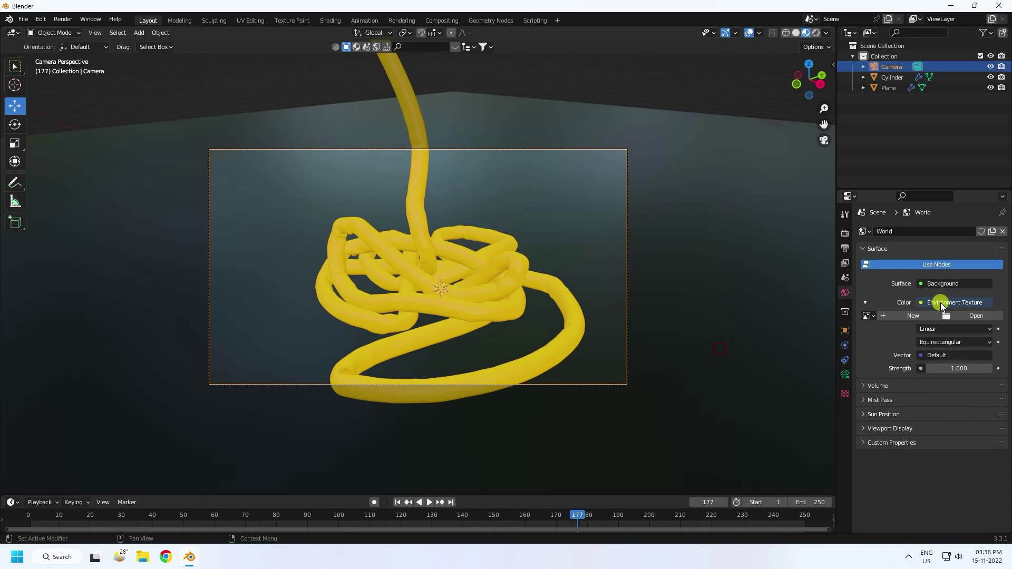
pyautogui.click(973, 316)
pyautogui.click(258, 405)
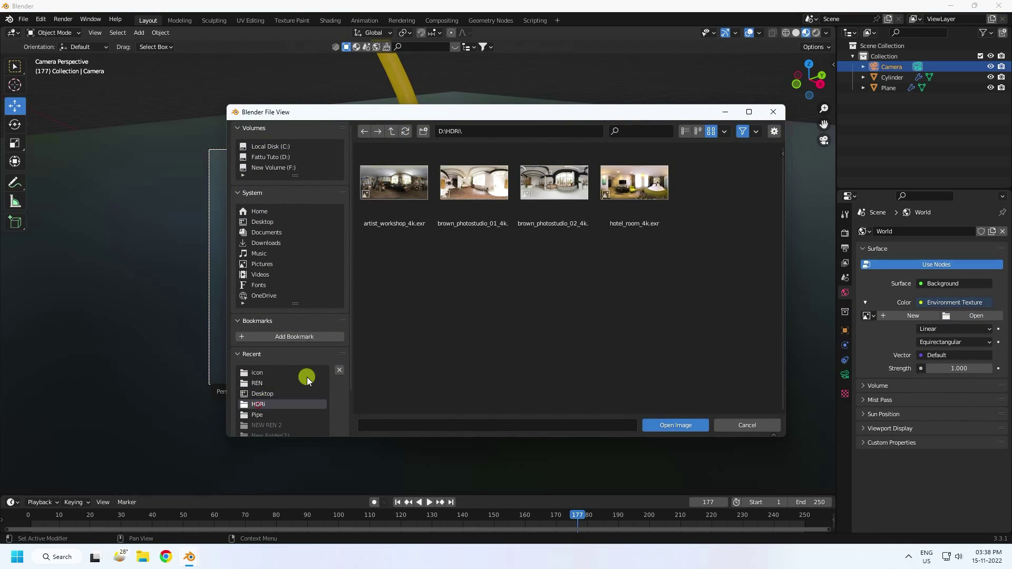
pyautogui.click(547, 191)
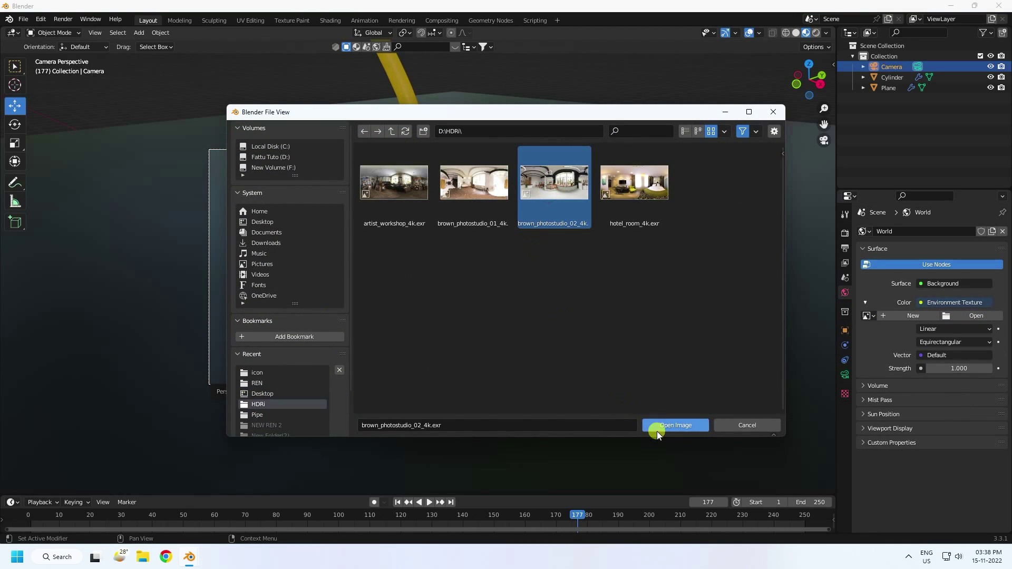
pyautogui.click(662, 424)
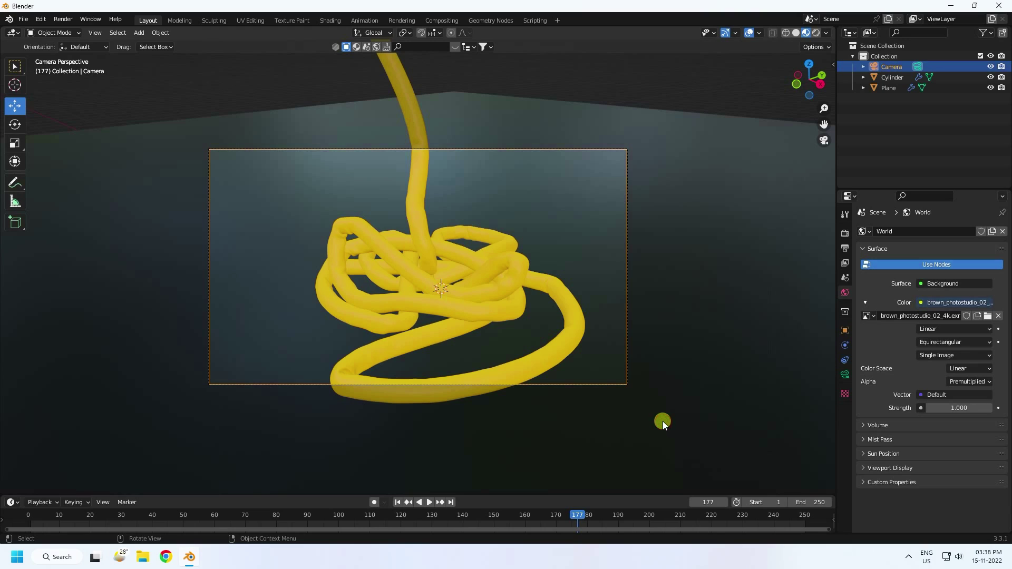
# Add an area light and raise it about 3.14 m along Z above the rope.
pyautogui.click(140, 33)
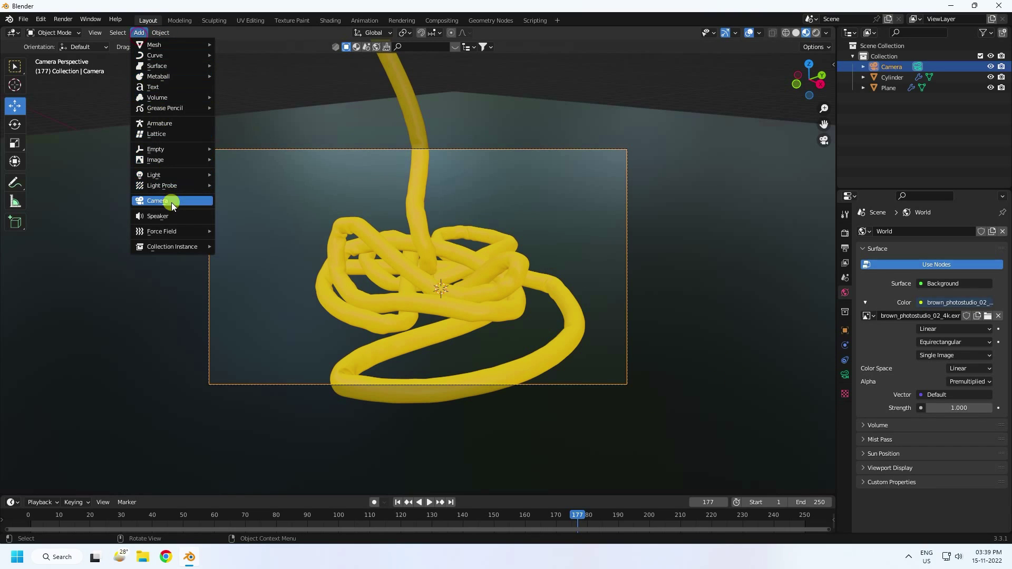
pyautogui.moveTo(158, 174)
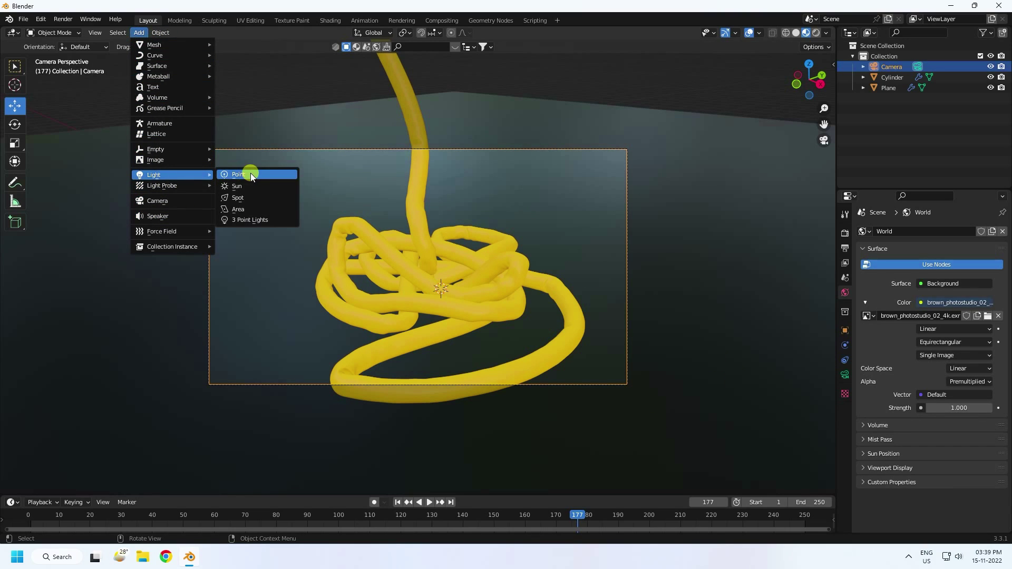
pyautogui.click(250, 207)
pyautogui.press('g')
pyautogui.press('z')
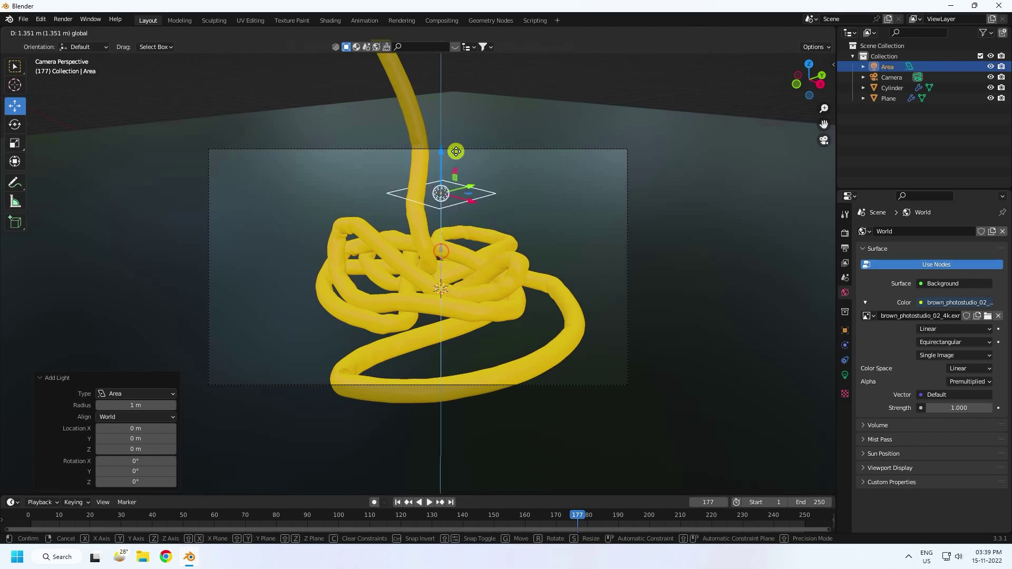
pyautogui.click(470, 460)
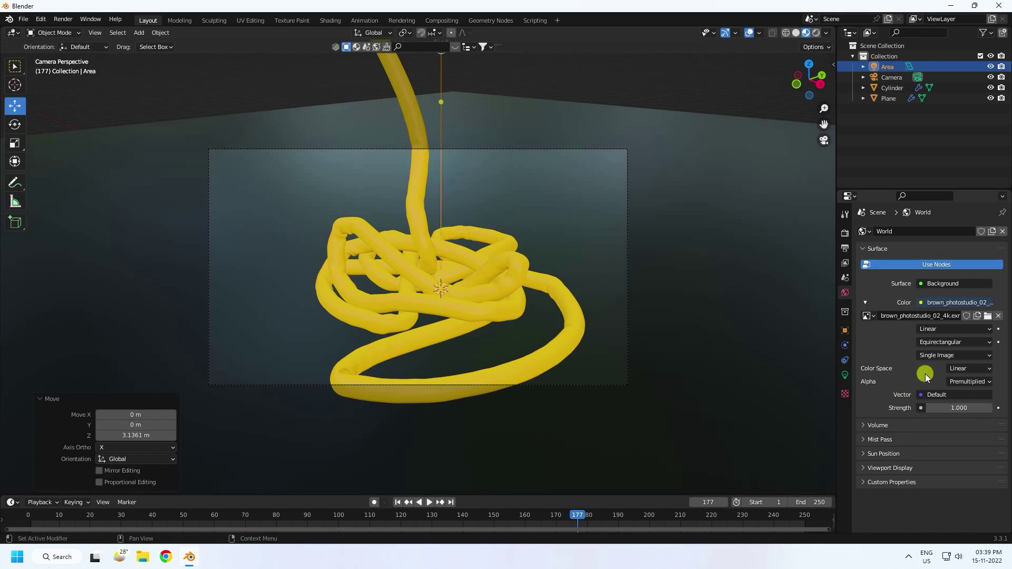
# Set the area light's size to 3 m and its power to 200 W.
pyautogui.click(834, 369)
pyautogui.click(845, 419)
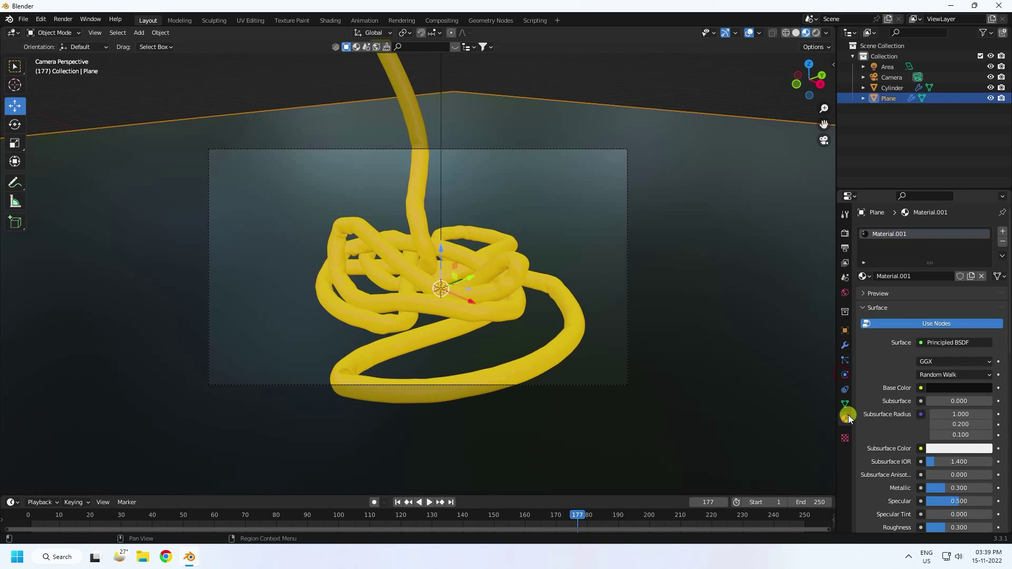
pyautogui.click(892, 65)
pyautogui.click(953, 369)
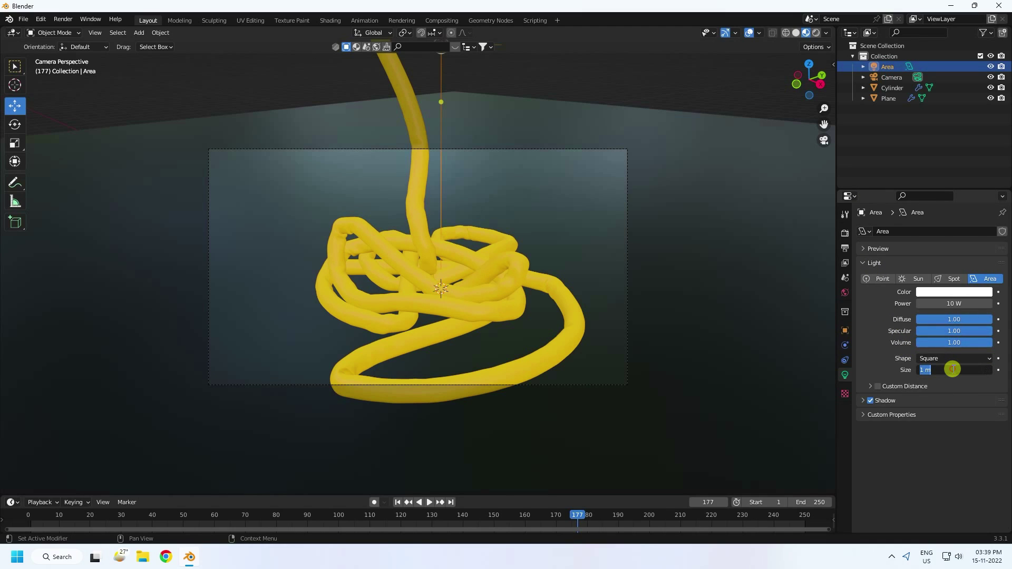
pyautogui.write('3')
pyautogui.press('Return')
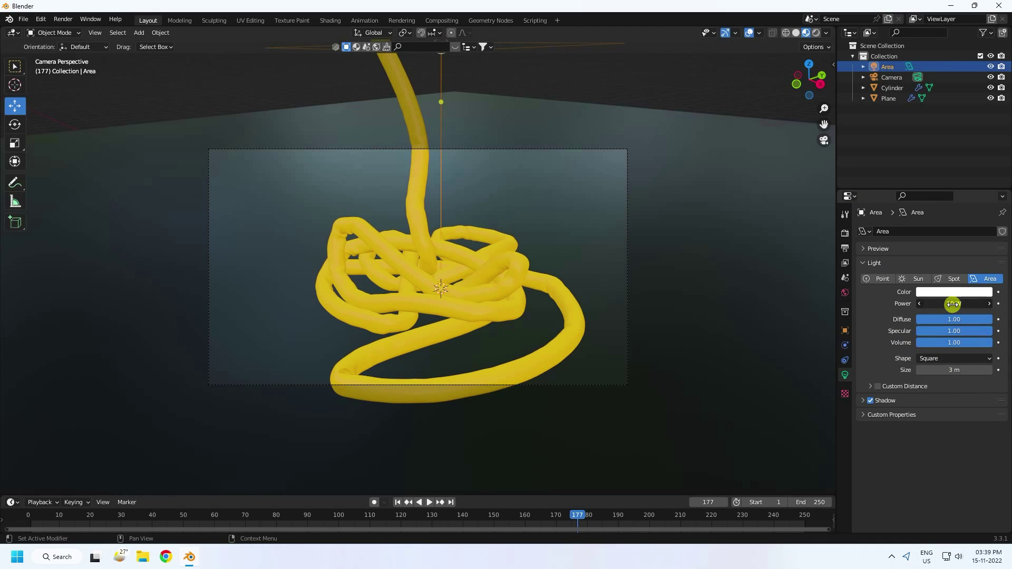
pyautogui.press('Return')
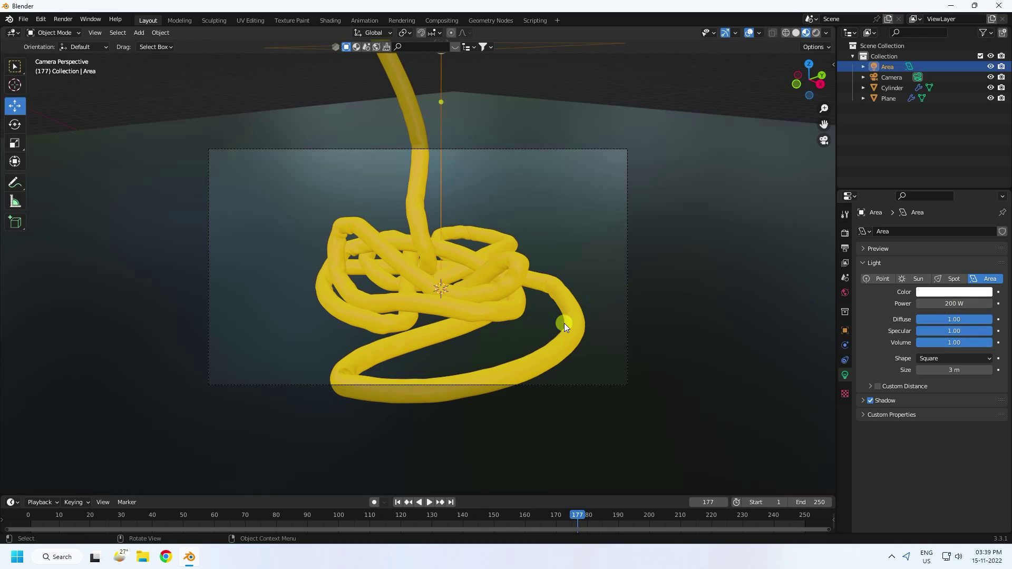
# Play the animation from the first frame through the camera to check the rope's framing, stopping around frame 152.
pyautogui.scroll(2, 564, 323)
pyautogui.click(397, 502)
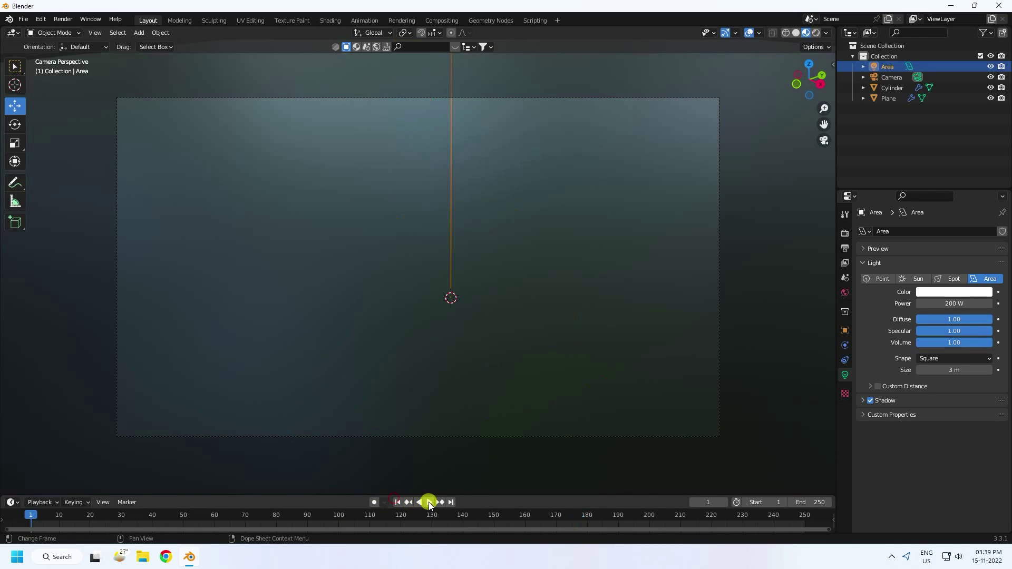
pyautogui.click(428, 502)
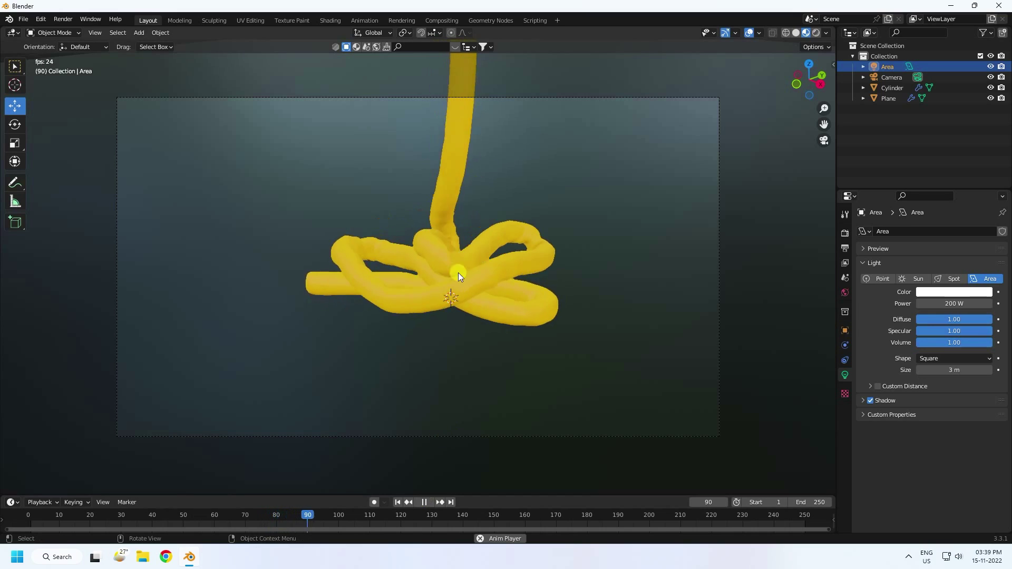
pyautogui.click(424, 502)
# Switch the render engine to Cycles with 128 maximum render samples and 64 maximum viewport samples.
pyautogui.click(845, 233)
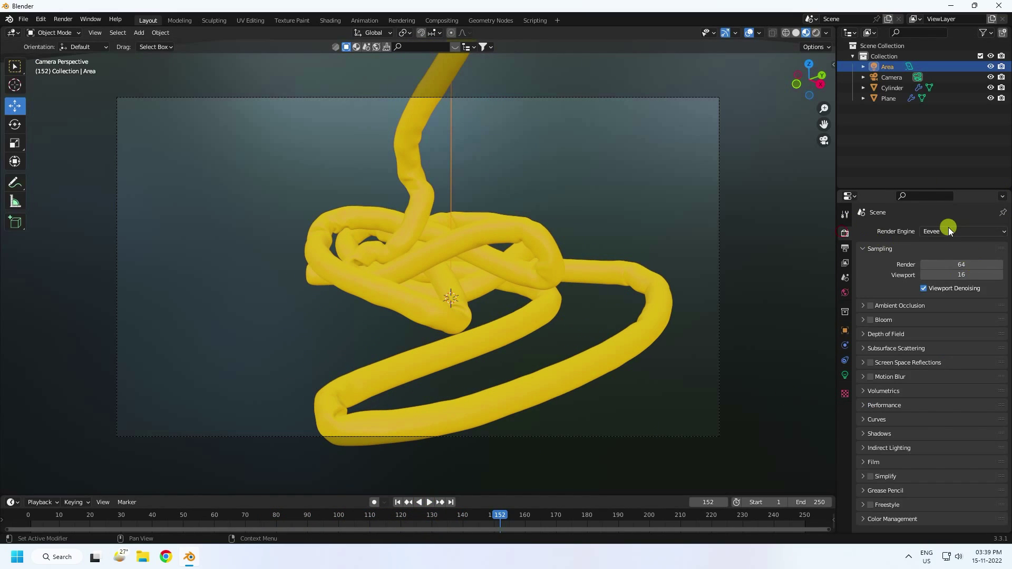
pyautogui.click(991, 232)
pyautogui.click(935, 264)
pyautogui.click(960, 398)
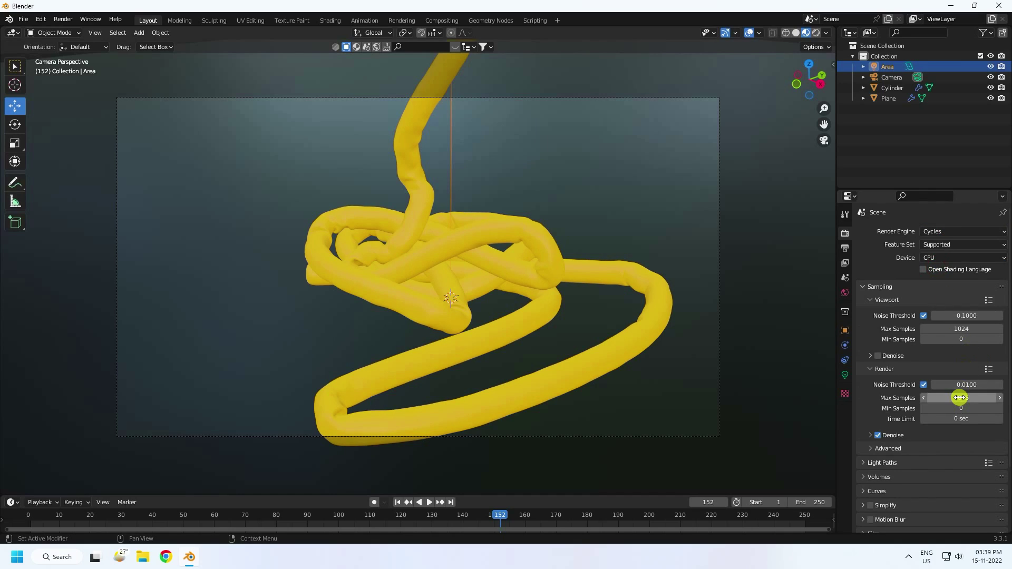
pyautogui.write('128')
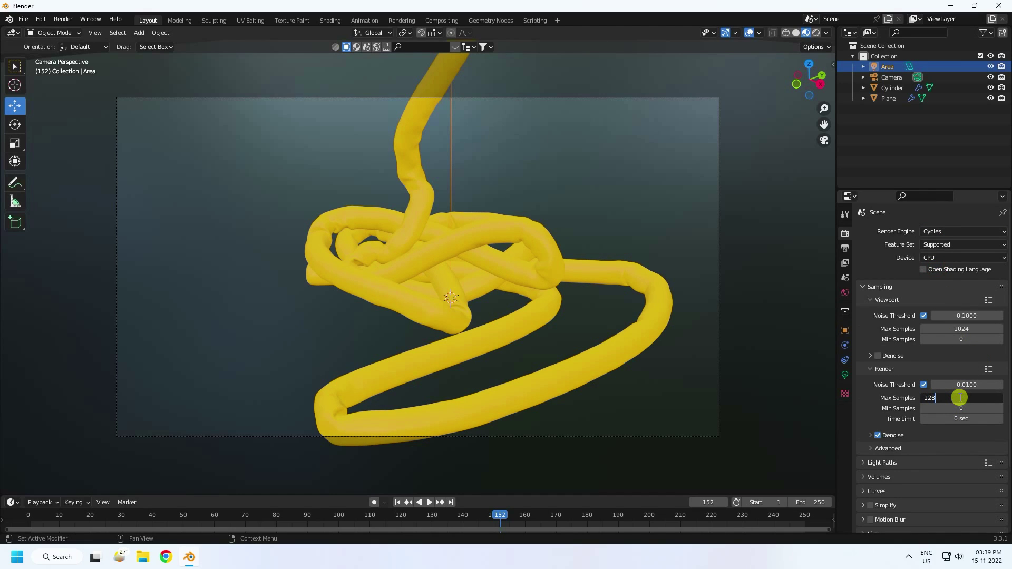
pyautogui.press('Return')
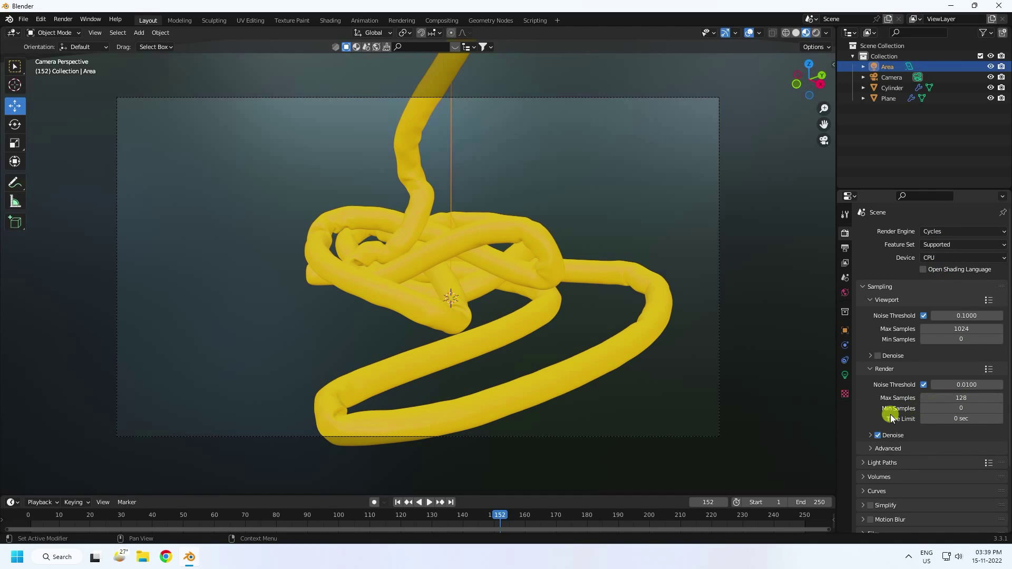
pyautogui.click(951, 327)
pyautogui.write('64')
pyautogui.press('Return')
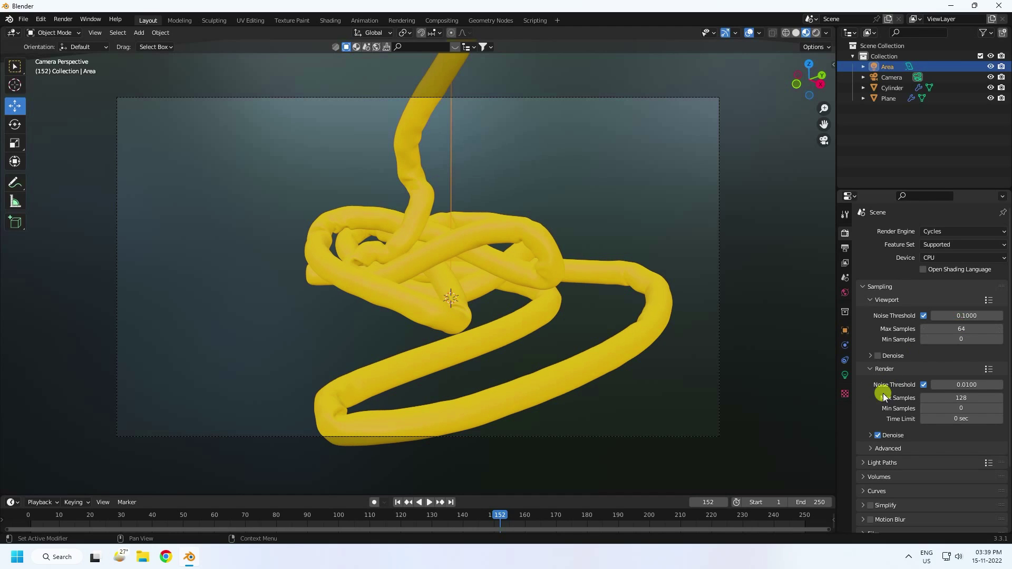
# Set the output frame rate to 30 fps.
pyautogui.click(846, 248)
pyautogui.click(938, 328)
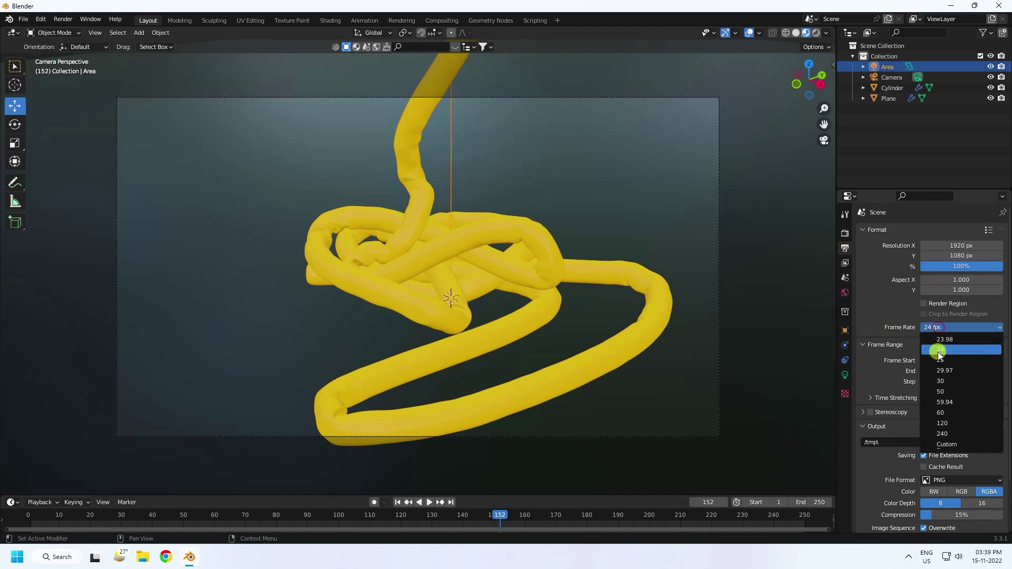
pyautogui.click(942, 380)
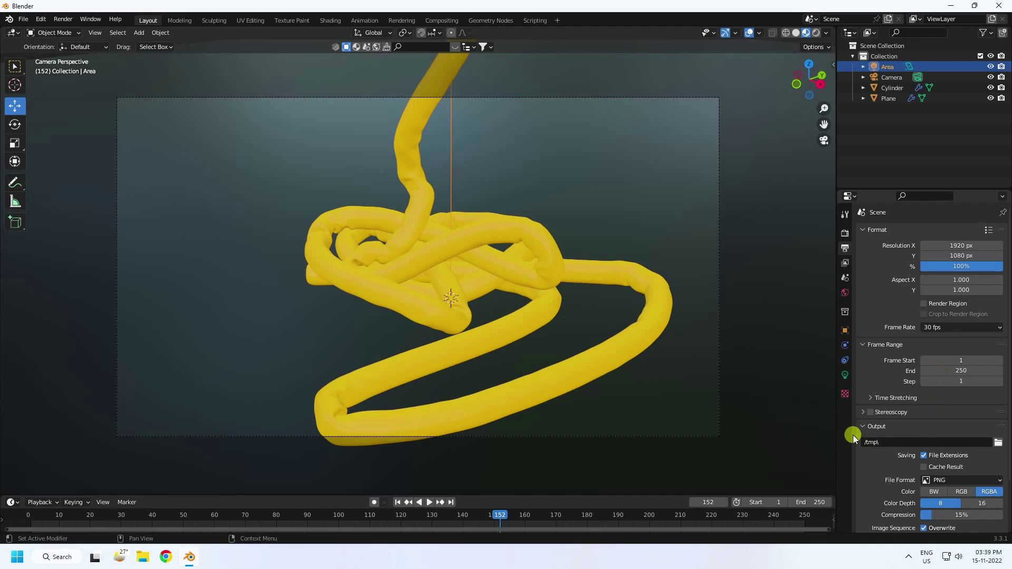
# Set the render output path to a new folder on the Desktop with the file name 1.
pyautogui.click(998, 442)
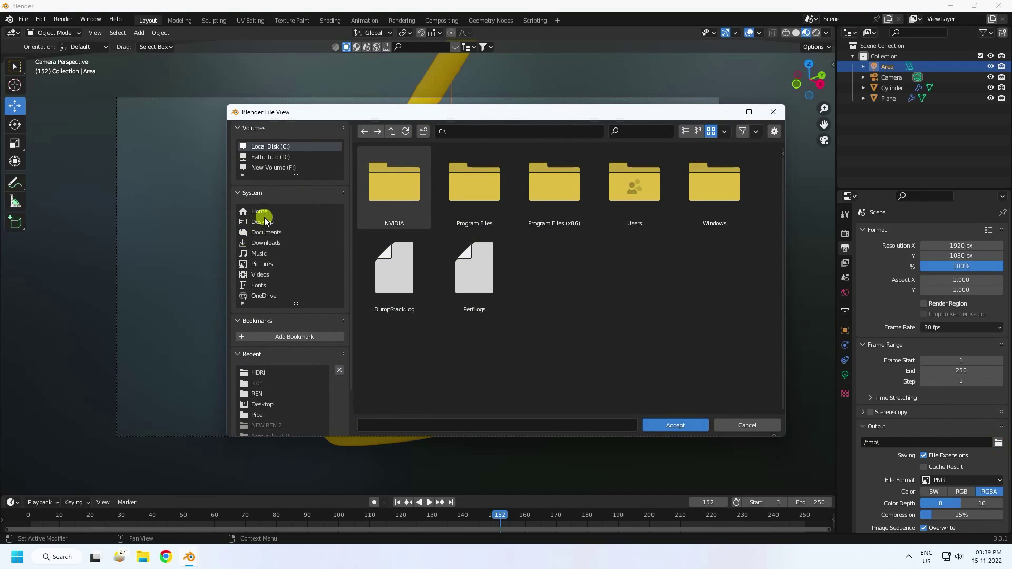
pyautogui.click(261, 212)
pyautogui.click(264, 221)
pyautogui.rightClick(635, 301)
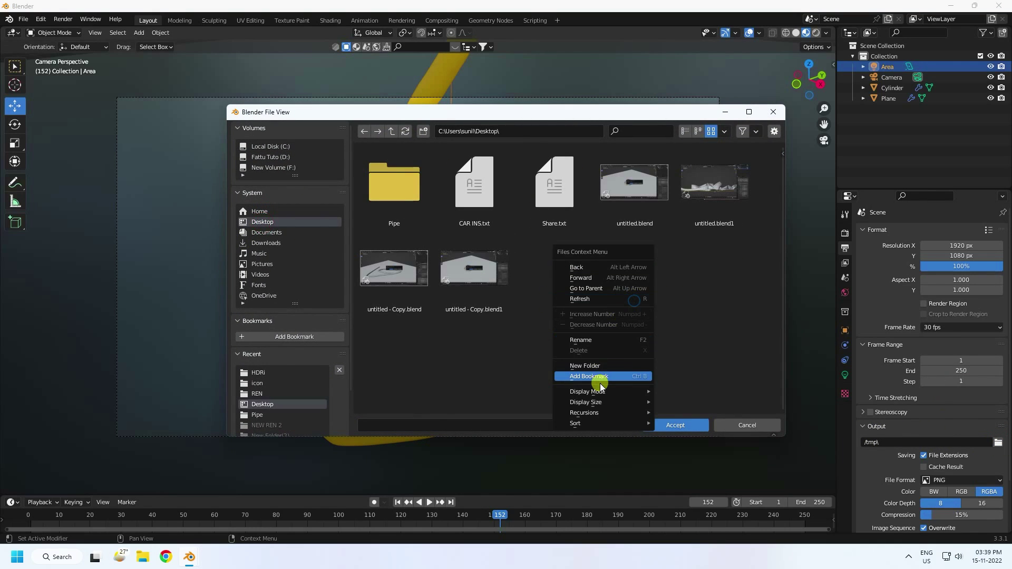
pyautogui.click(585, 365)
pyautogui.doubleClick(390, 185)
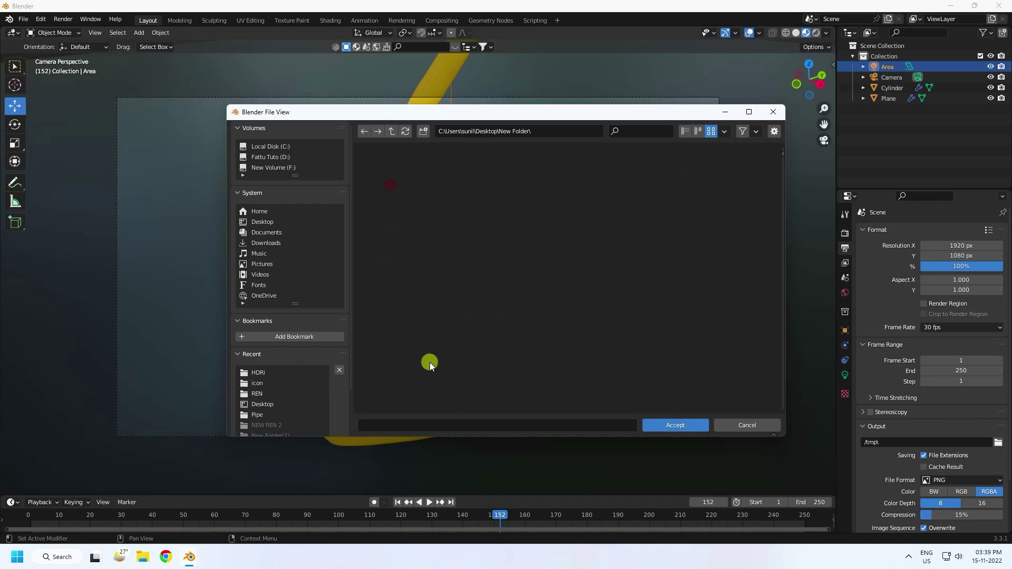
pyautogui.click(444, 425)
pyautogui.write('1')
pyautogui.click(681, 426)
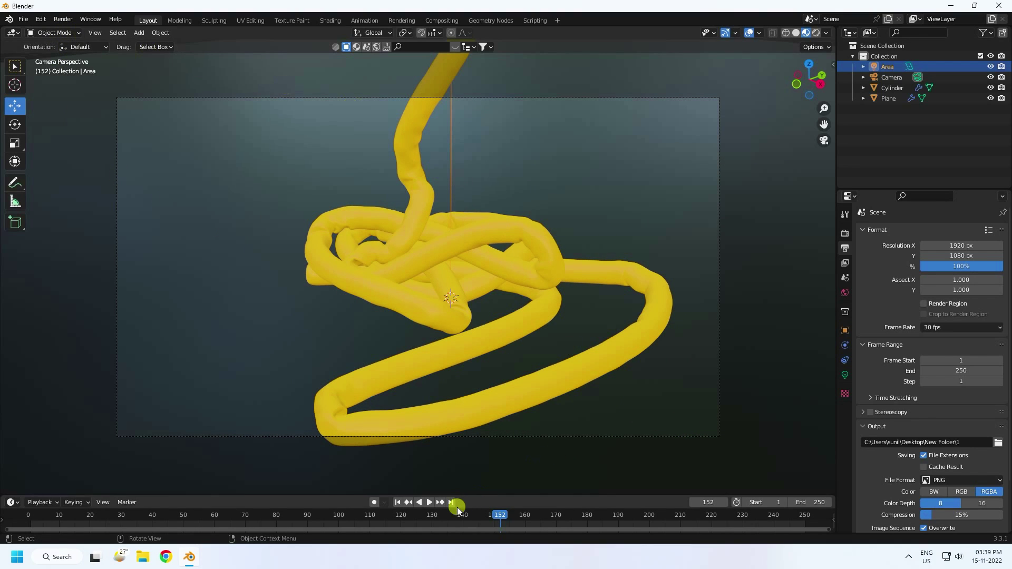
# Advance the animation to about frame 242, render a test image to check the result, and close the render window.
pyautogui.click(431, 502)
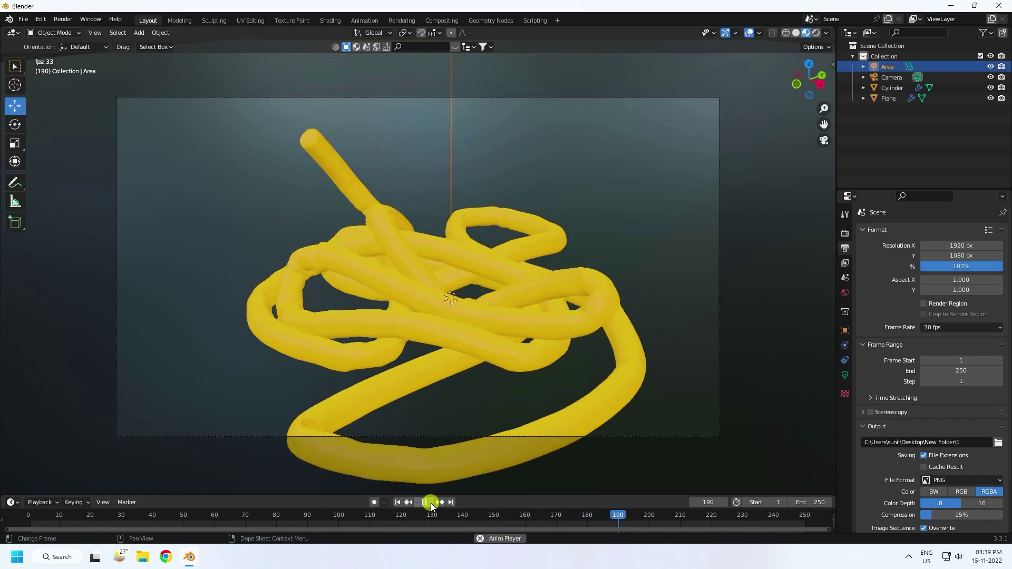
pyautogui.click(431, 503)
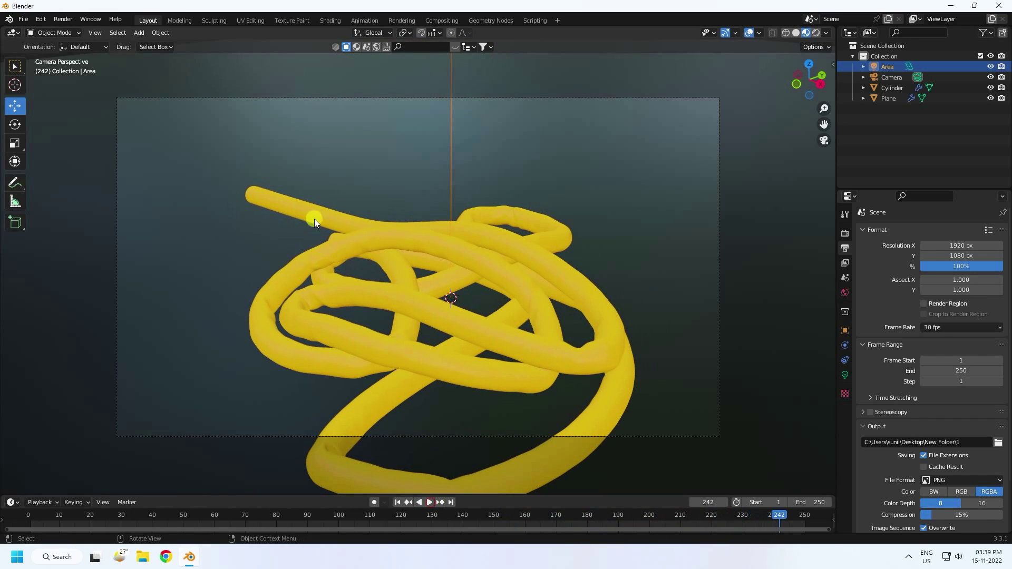
pyautogui.click(63, 19)
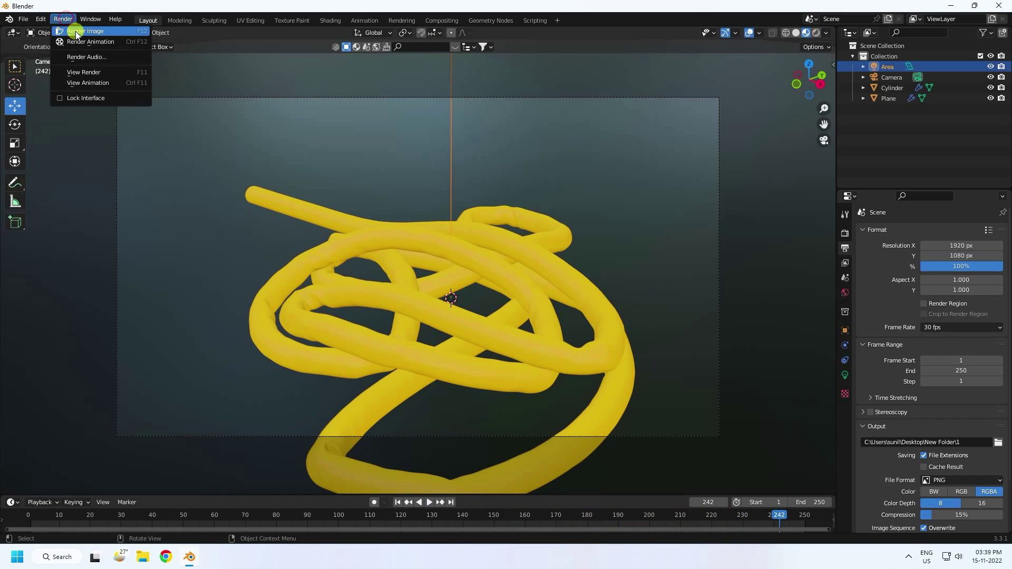
pyautogui.click(76, 32)
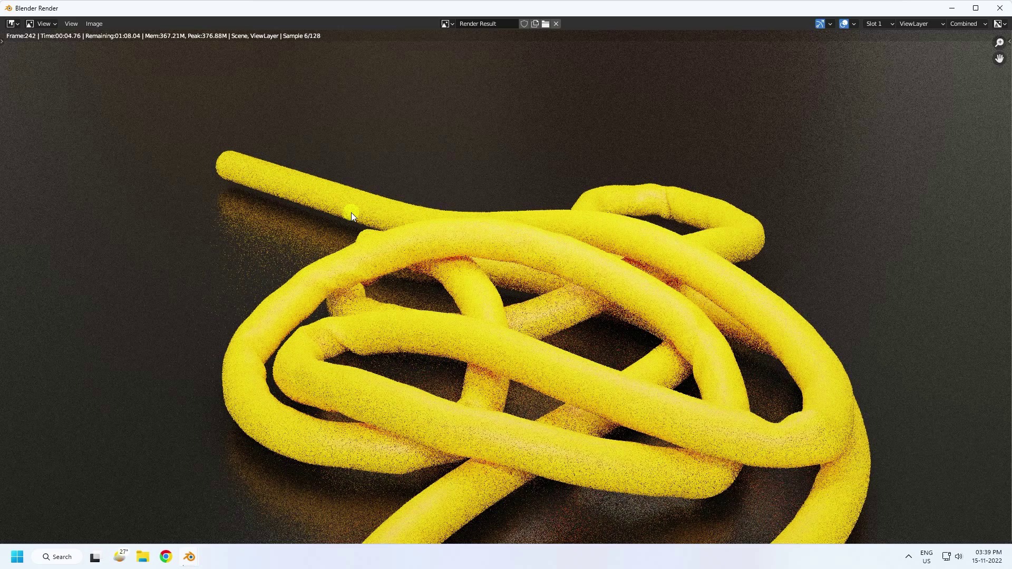
pyautogui.scroll(-2, 364, 224)
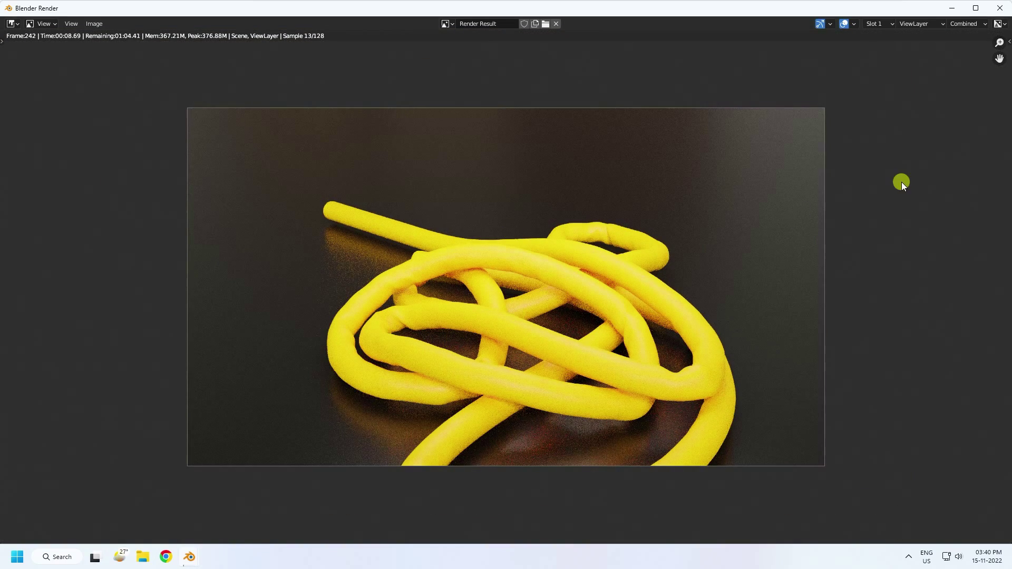
pyautogui.click(1000, 9)
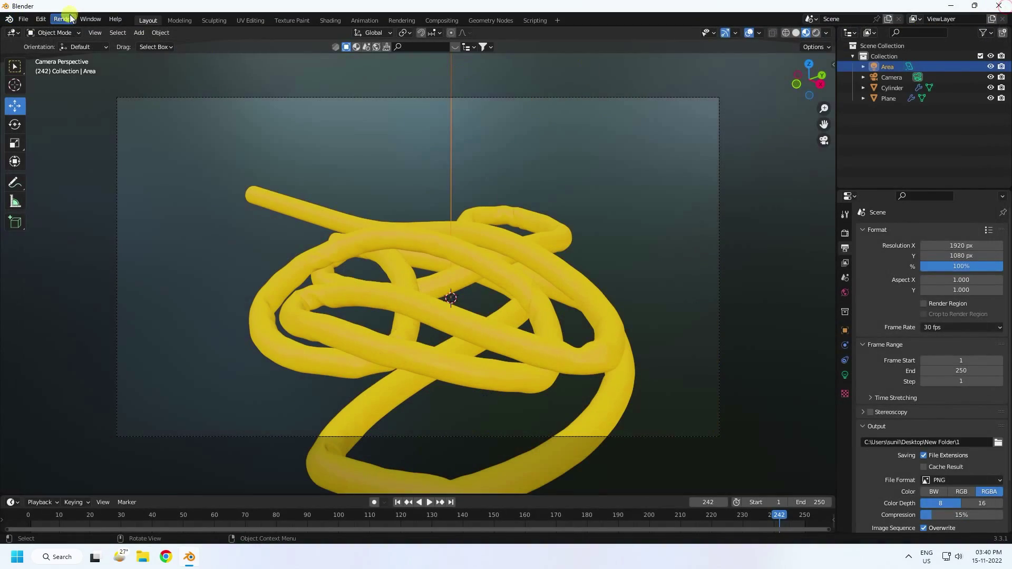
# Start rendering the full animation.
pyautogui.click(71, 18)
pyautogui.click(84, 43)
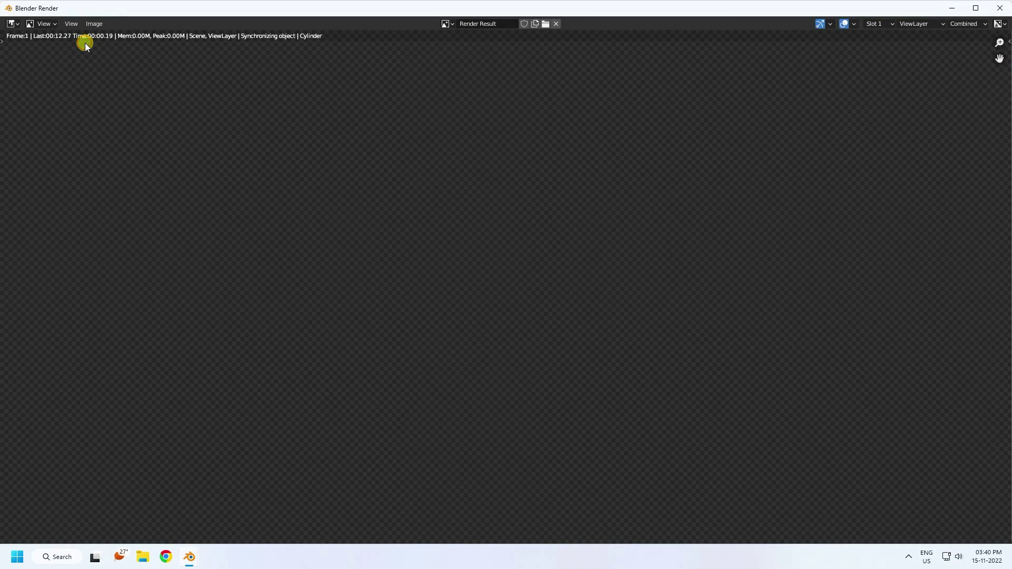